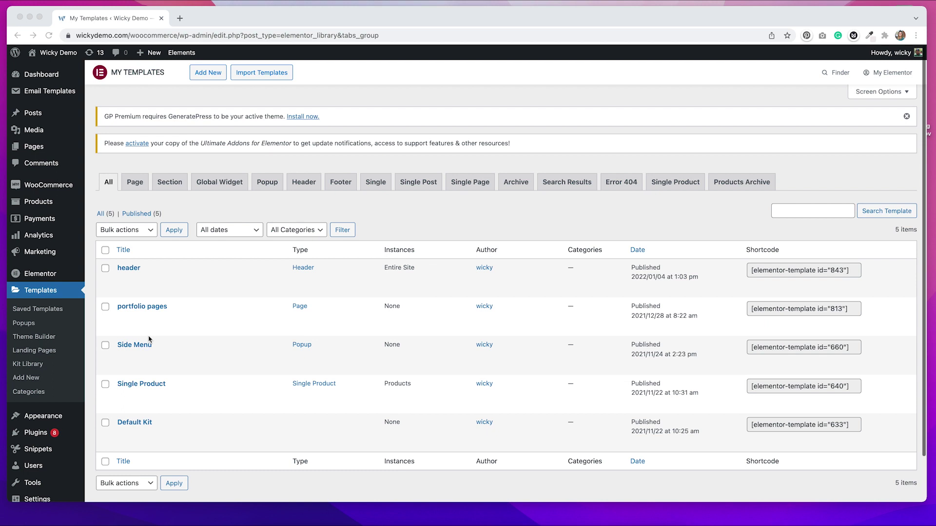
Add a new template of type Footer, name it 'footer', and create it
left_click(207, 73)
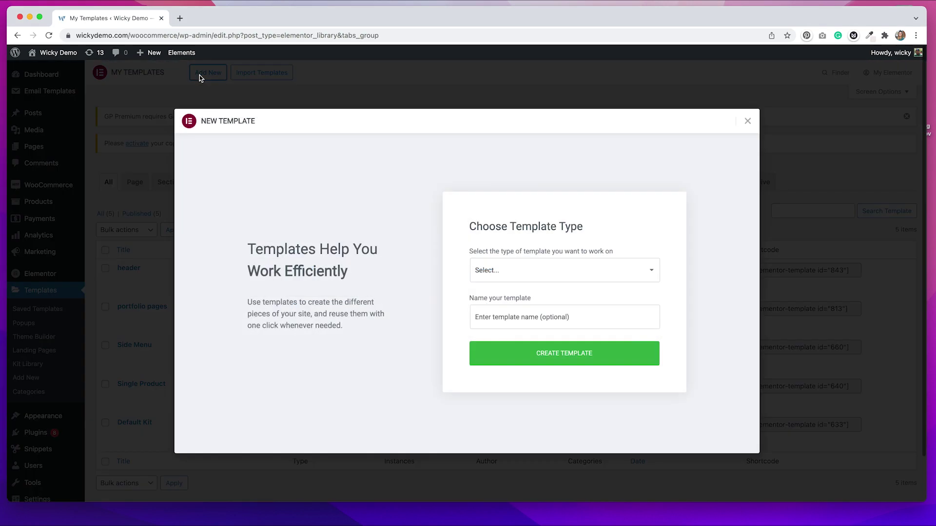
left_click(491, 269)
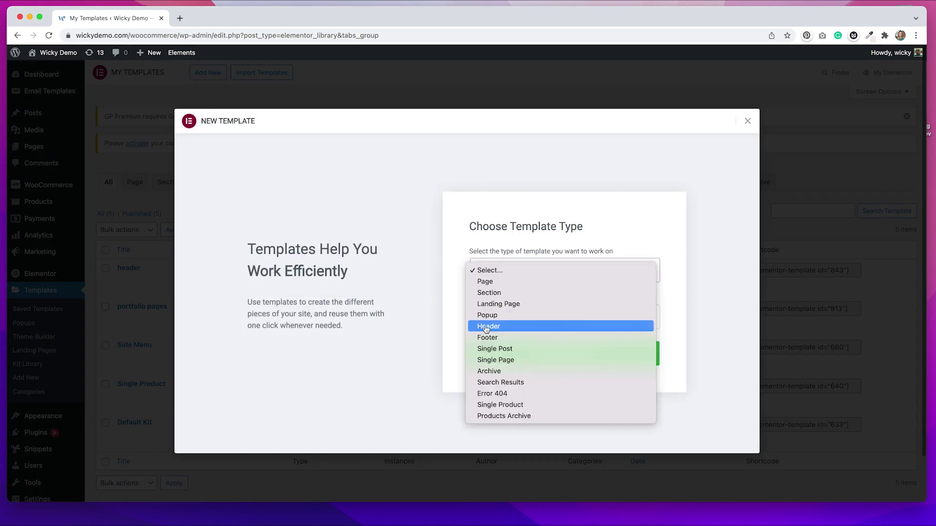
left_click(486, 337)
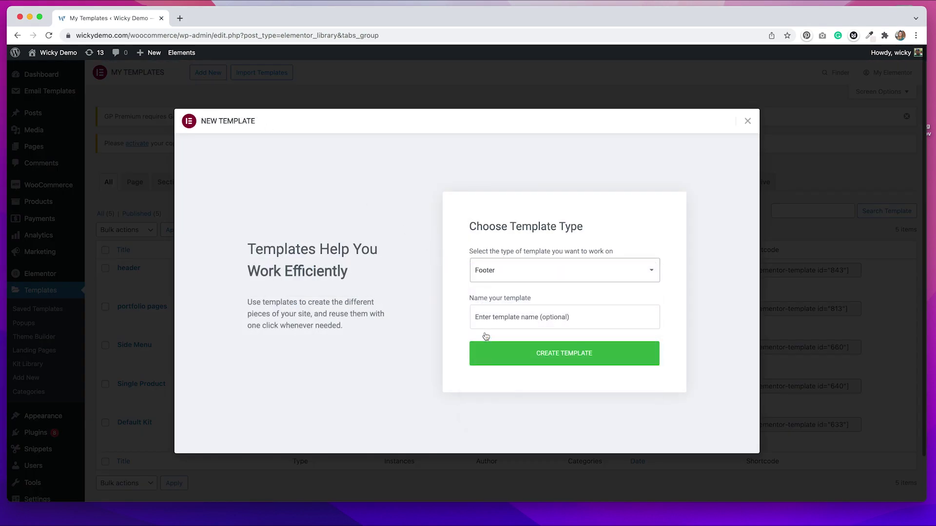
left_click(487, 317)
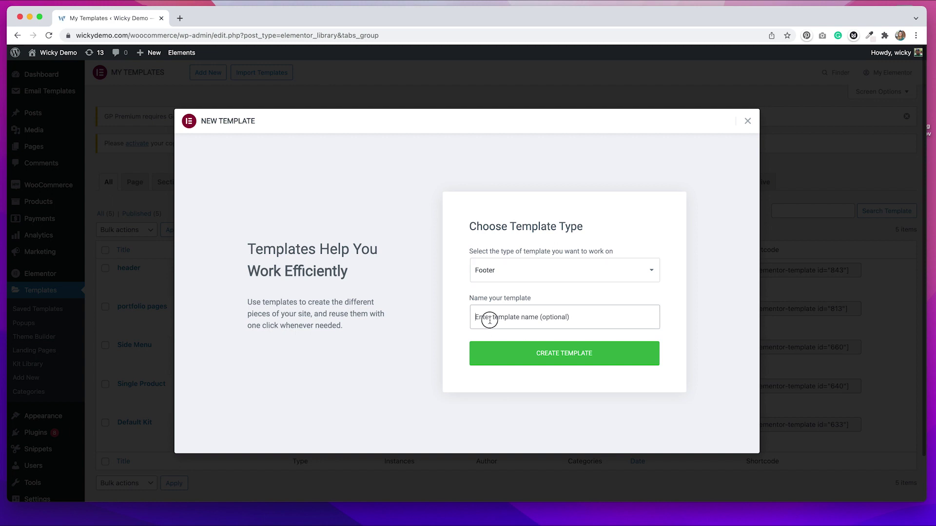
type("footer")
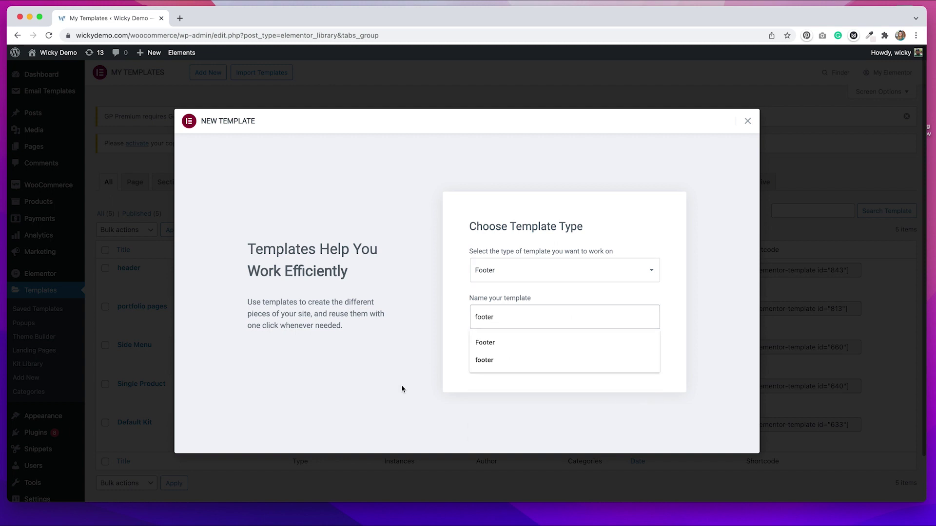
left_click(404, 386)
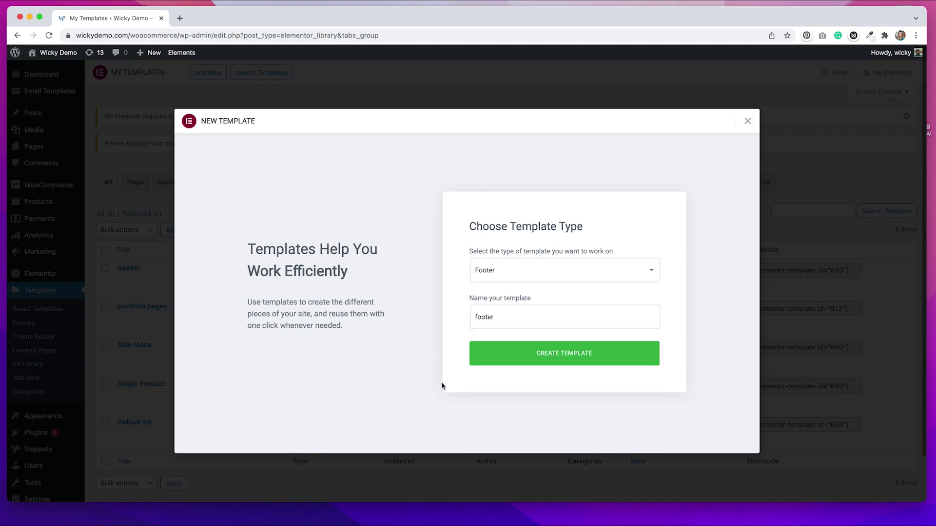
left_click(509, 361)
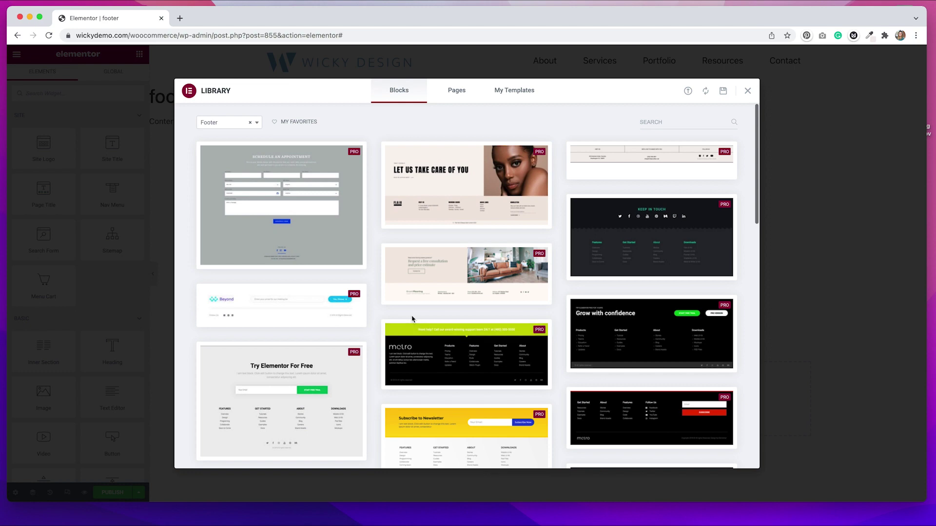
scroll(412, 319, "down", 5)
scroll(412, 319, "down", 9)
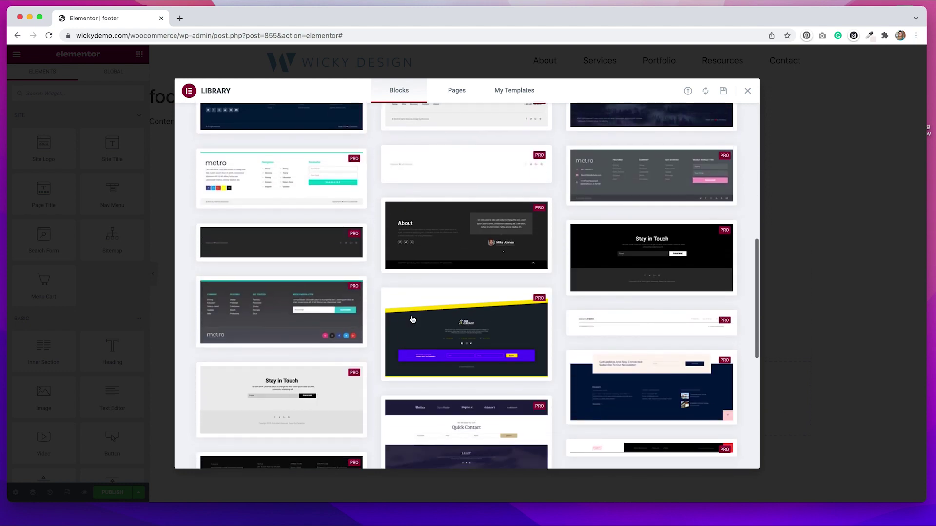
scroll(412, 319, "down", 1)
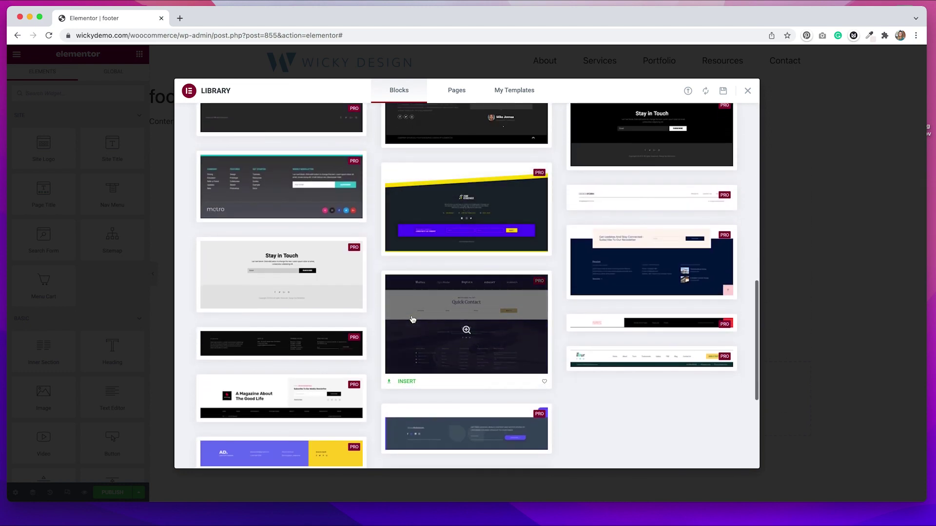
scroll(412, 320, "down", 6)
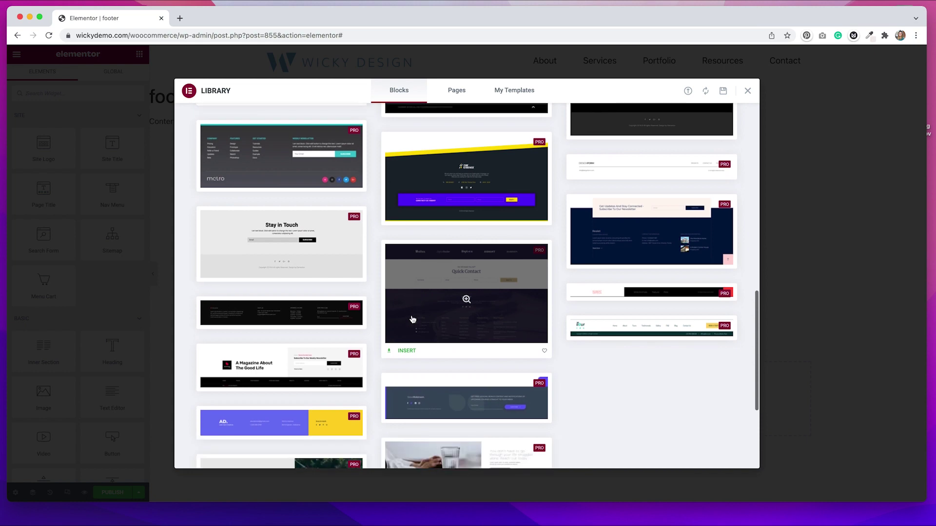
scroll(412, 320, "up", 3)
scroll(412, 319, "up", 15)
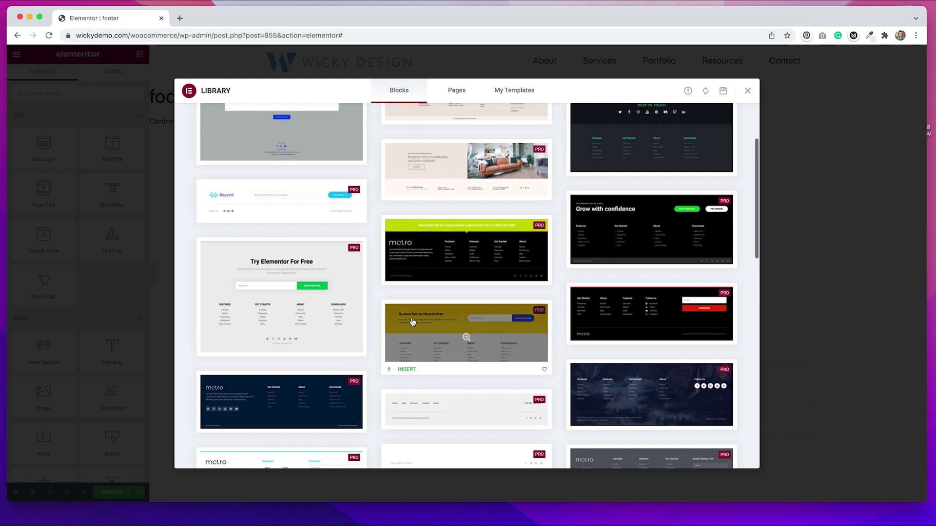
scroll(412, 322, "up", 4)
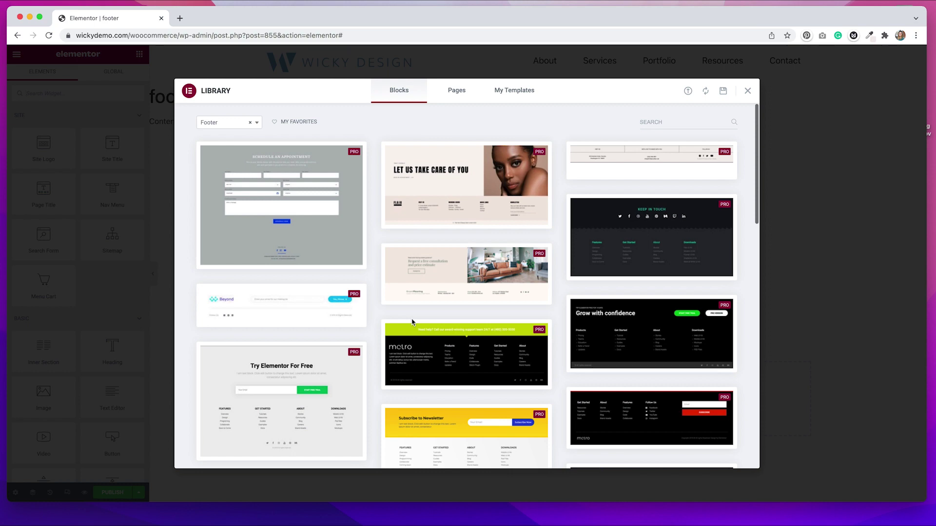
left_click(747, 92)
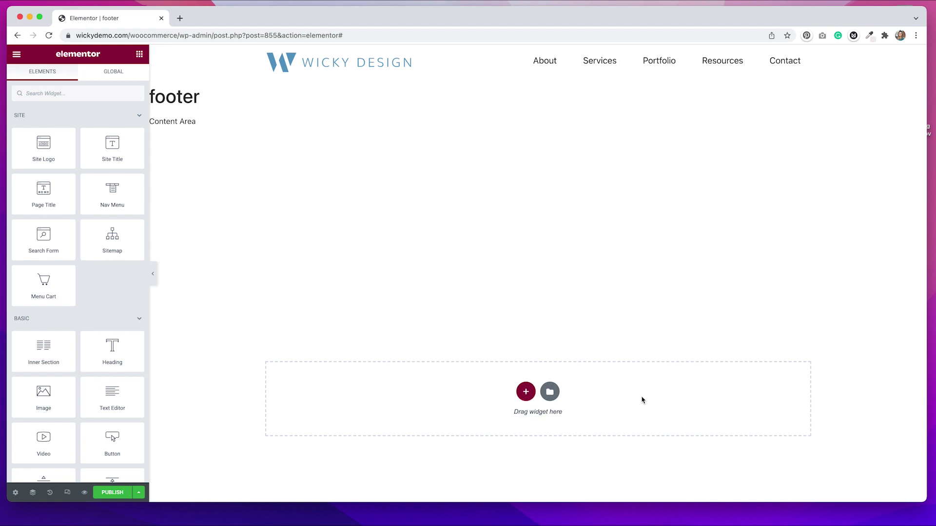
Add a two-column section and drag the divider so the left column is narrower
left_click(526, 392)
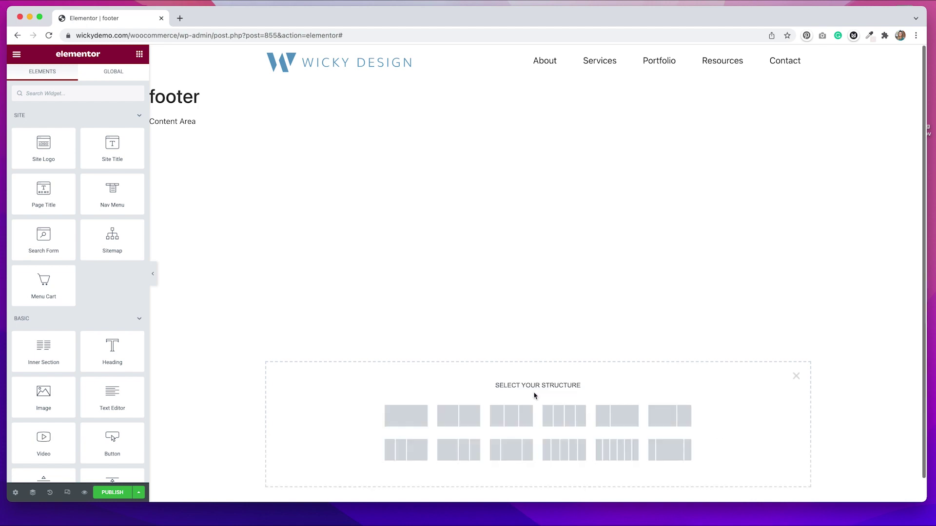
left_click(467, 424)
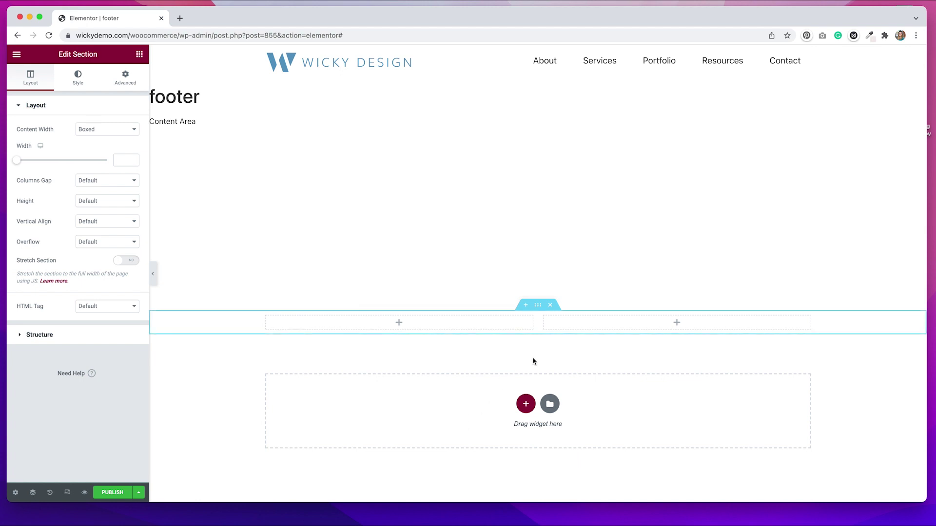
left_click_drag(539, 324, 413, 321)
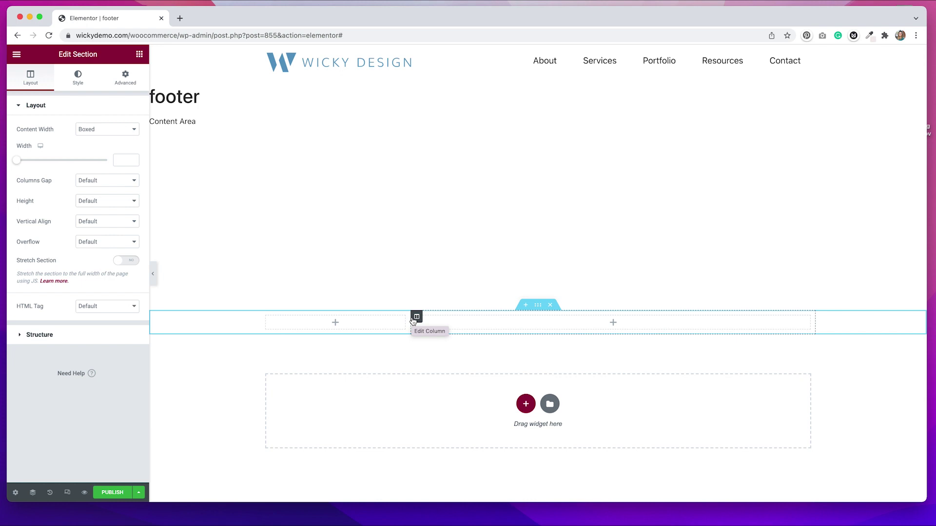
Drop the Site Logo into the left column, set its width to 250 px and align it left
left_click(366, 325)
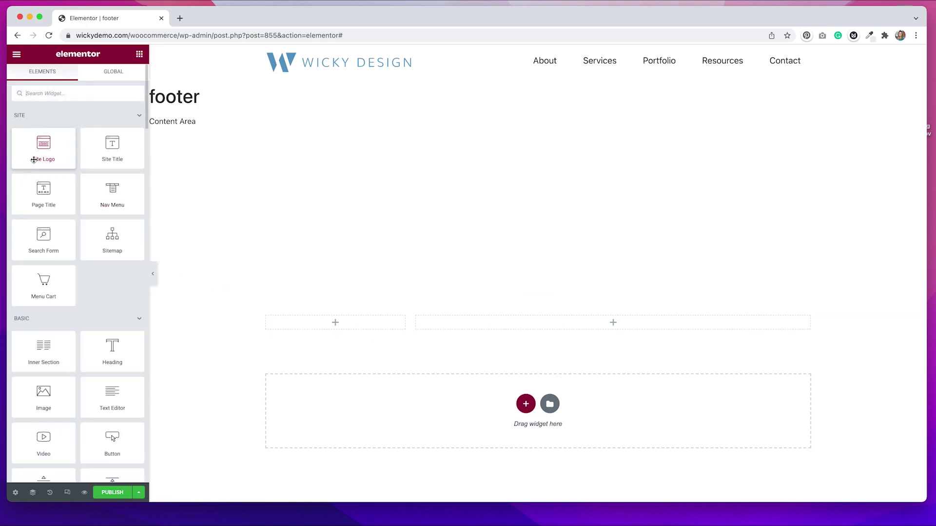
left_click_drag(37, 151, 318, 323)
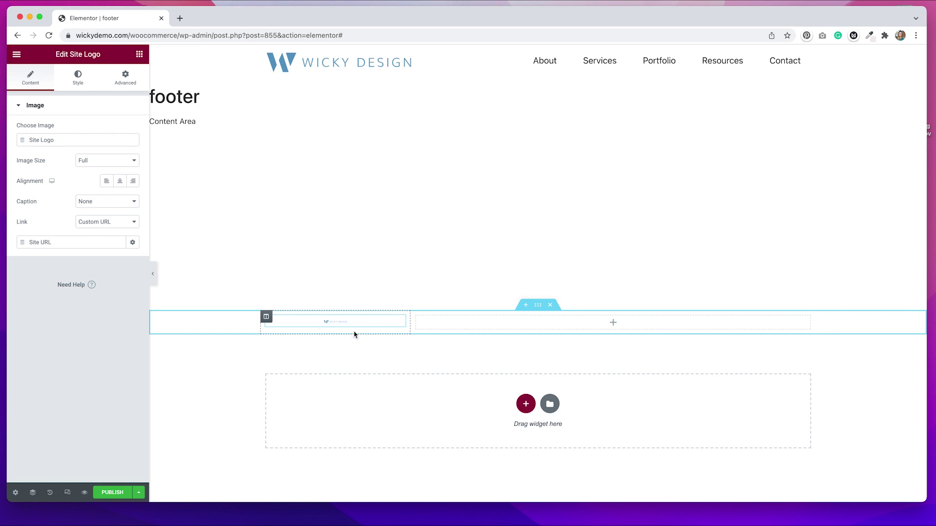
left_click(78, 87)
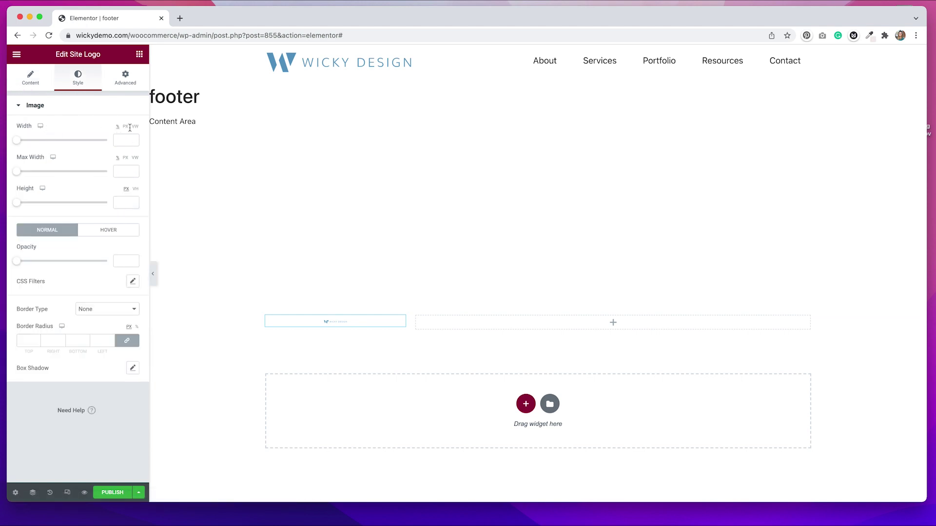
left_click(126, 127)
left_click(124, 141)
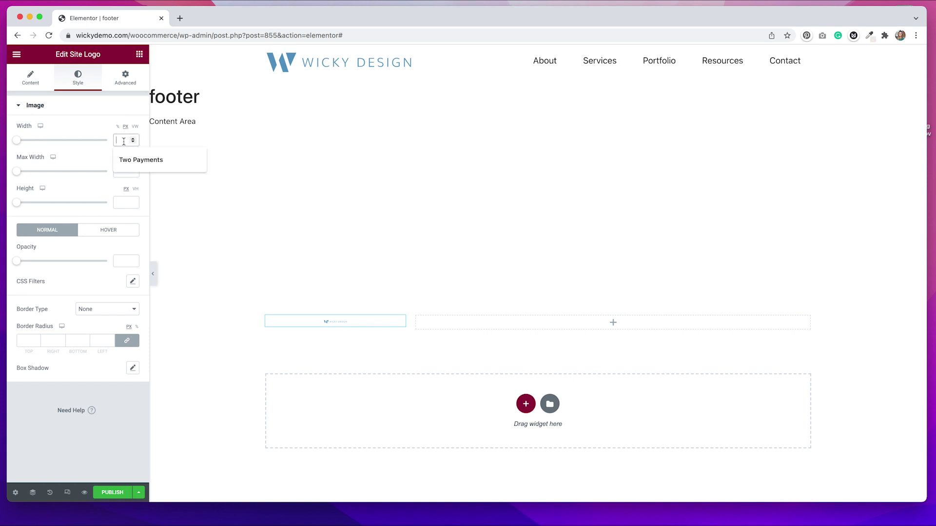
type("200")
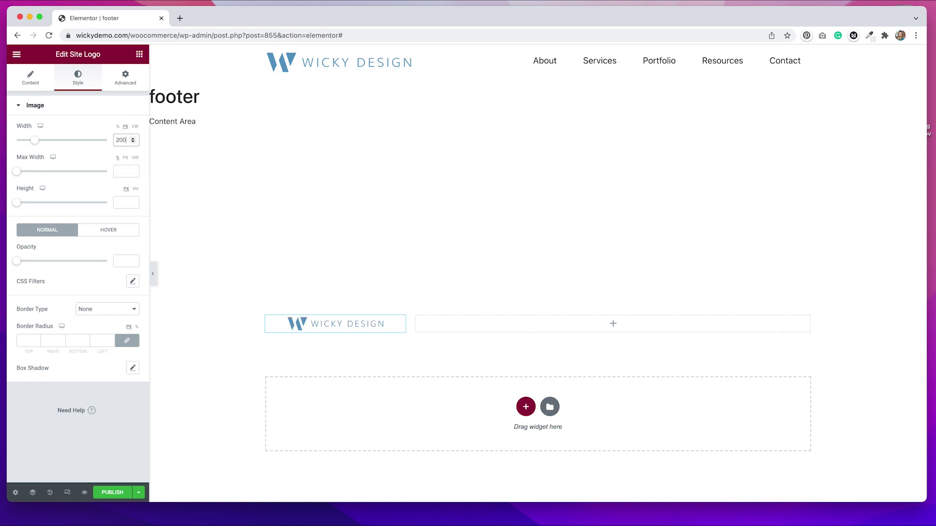
key("BackSpace")
key("BackSpace")
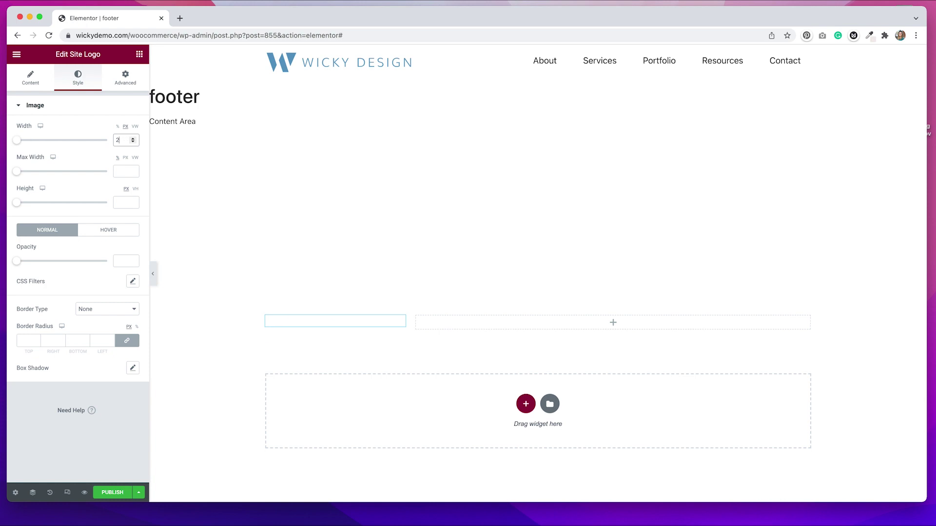
type("50")
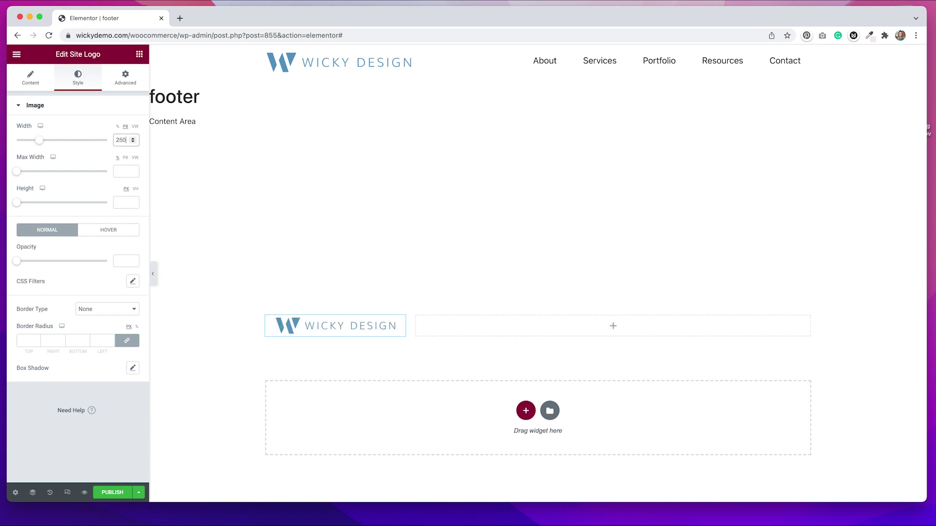
left_click(30, 82)
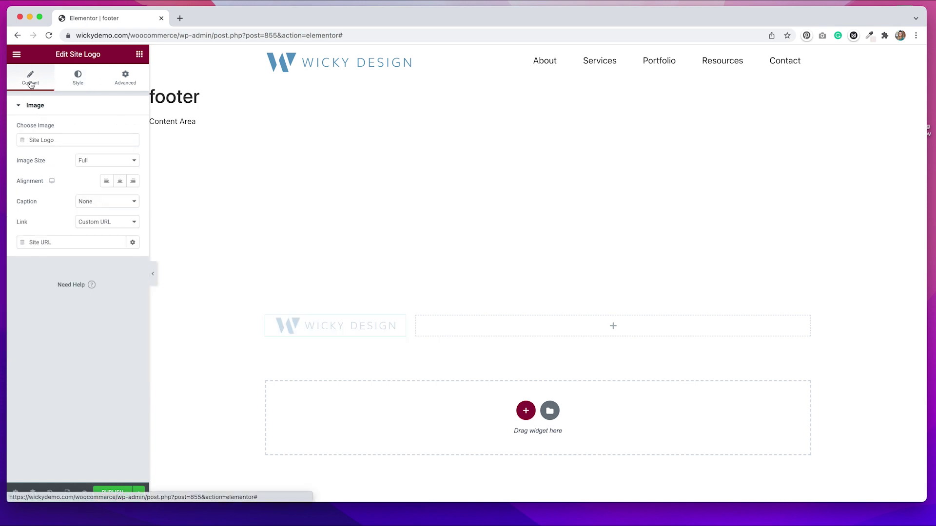
left_click(106, 181)
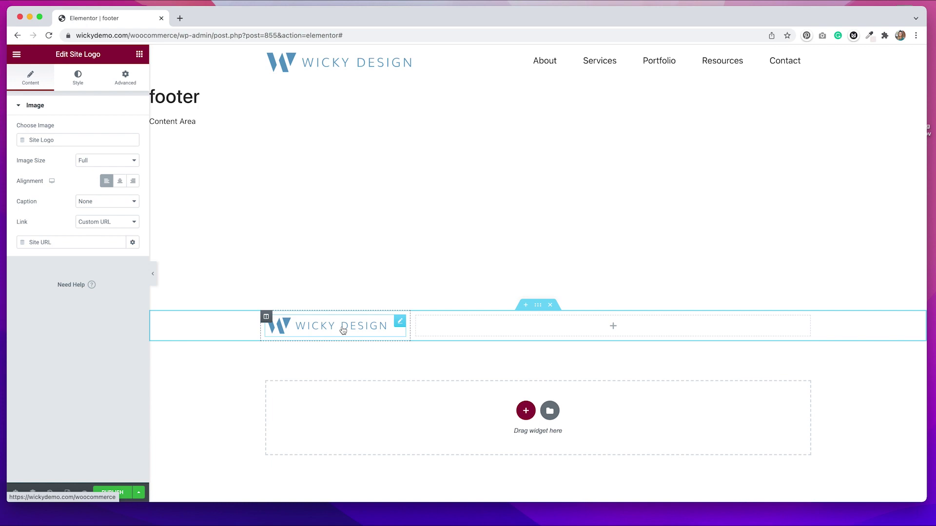
left_click(561, 330)
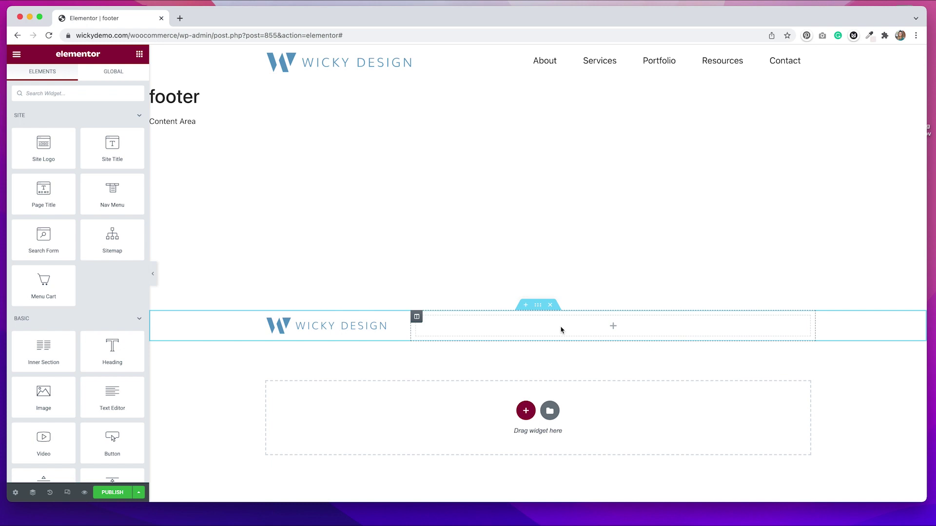
Search the widgets for 'list' and drag an Icon List into the empty right column
left_click(73, 93)
type("i")
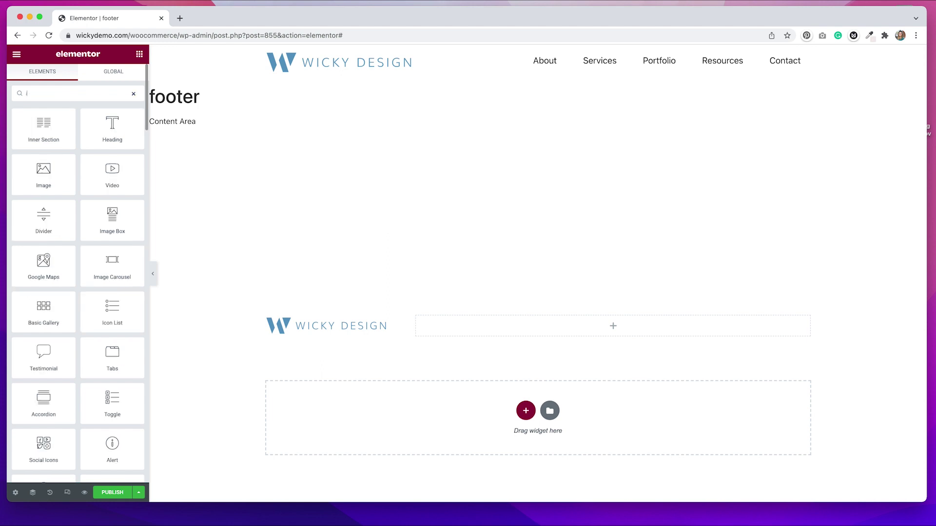
type("ist")
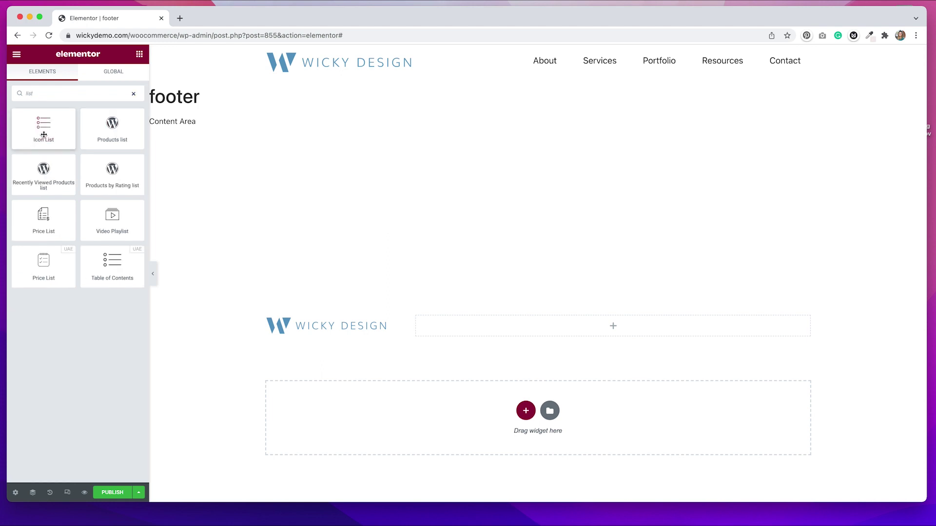
left_click_drag(44, 134, 478, 332)
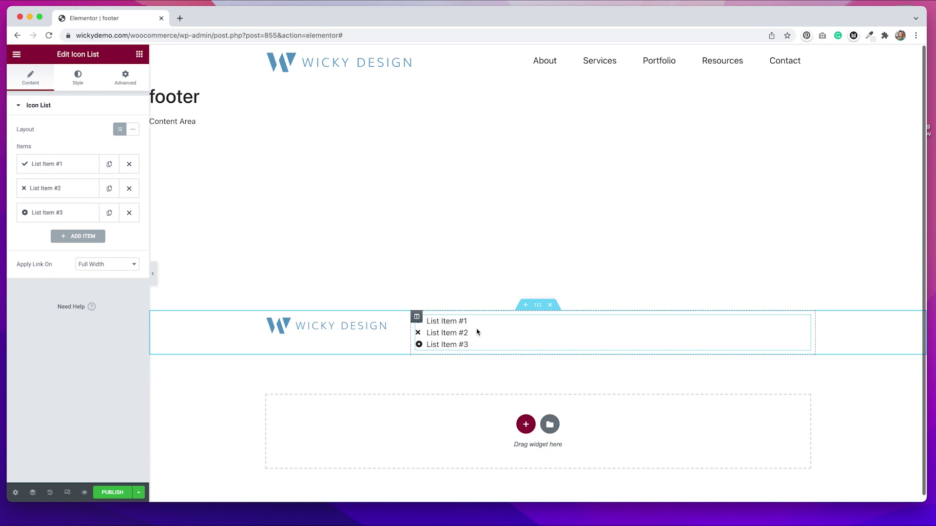
Delete two list items, remove the icon, and make the first item 'Home' linked to the home page
left_click(132, 192)
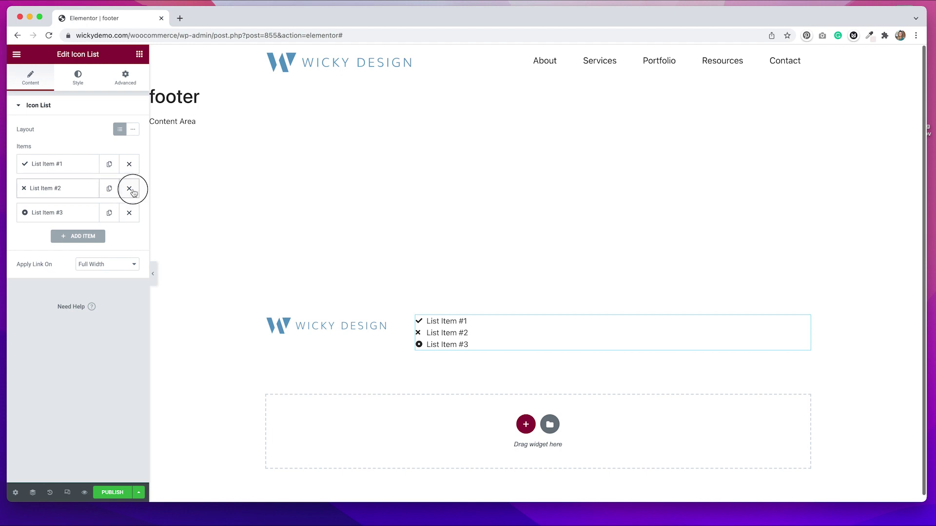
left_click(132, 192)
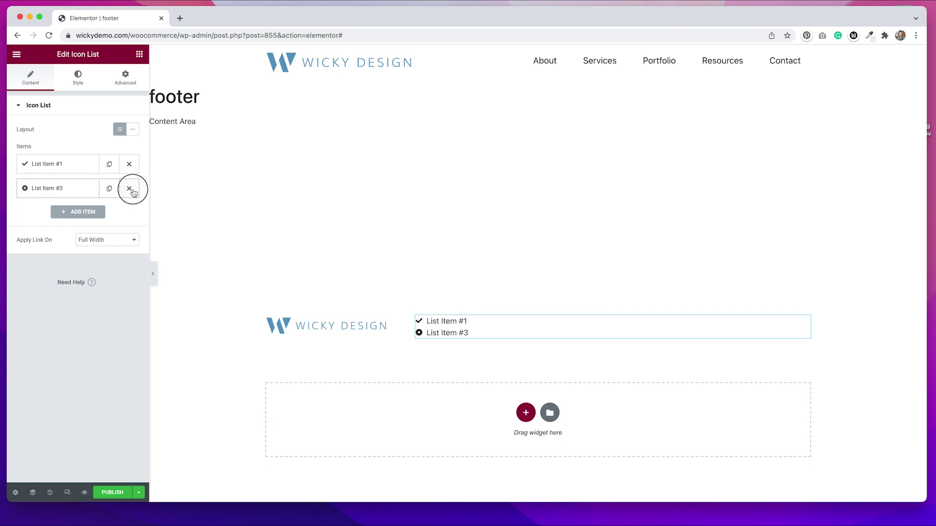
left_click(81, 167)
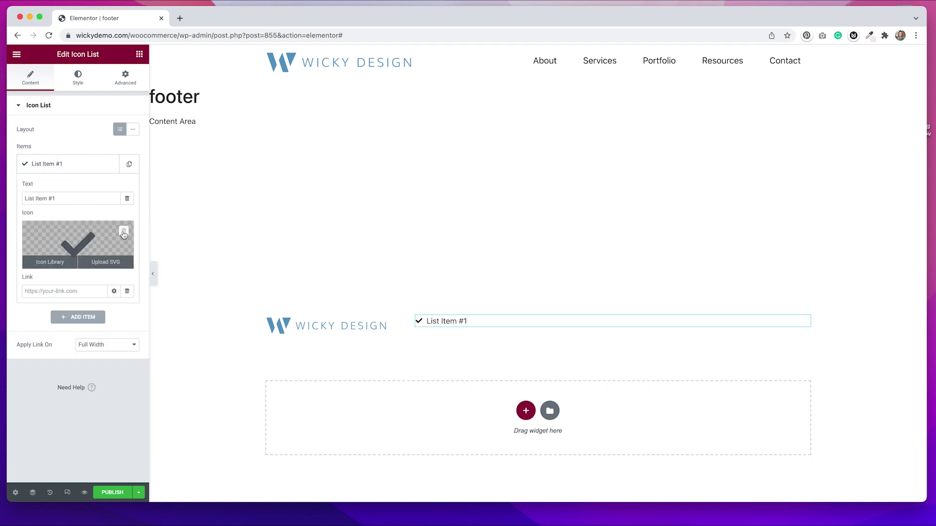
left_click(124, 233)
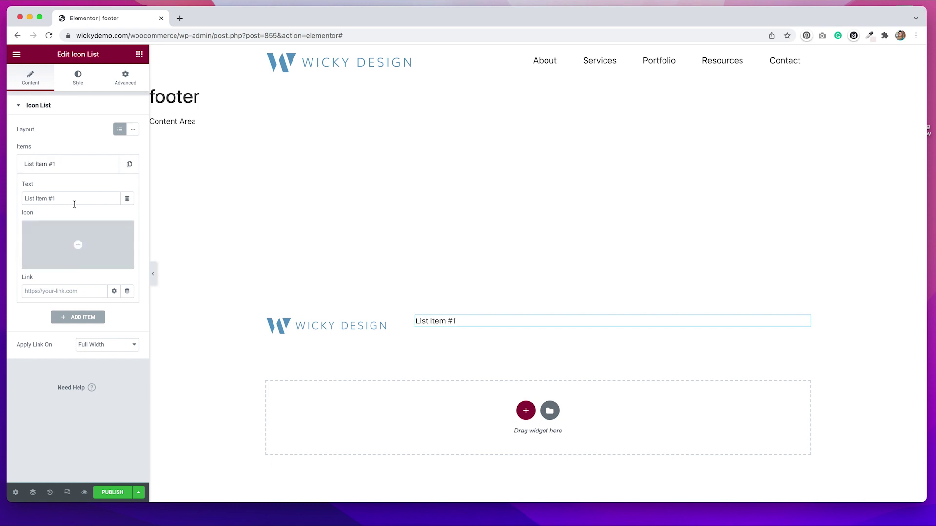
left_click_drag(74, 198, 2, 195)
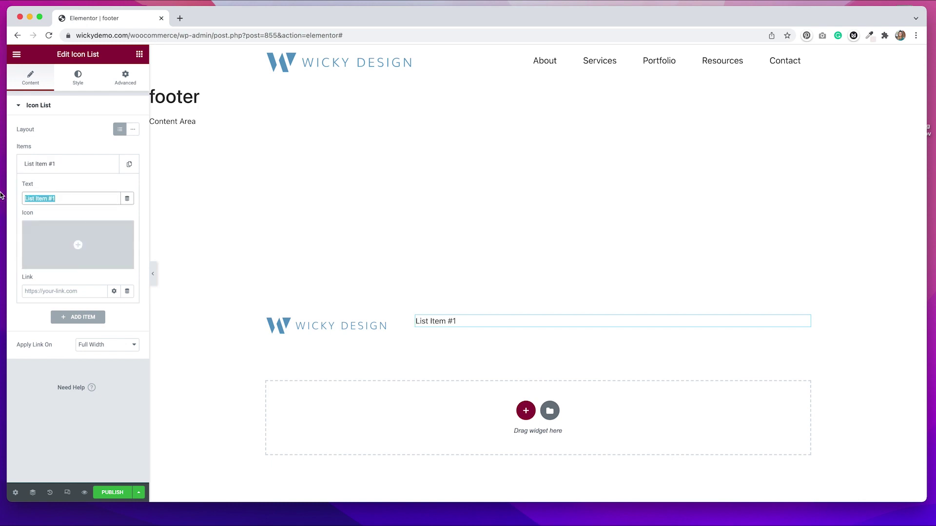
type("Home")
left_click(49, 293)
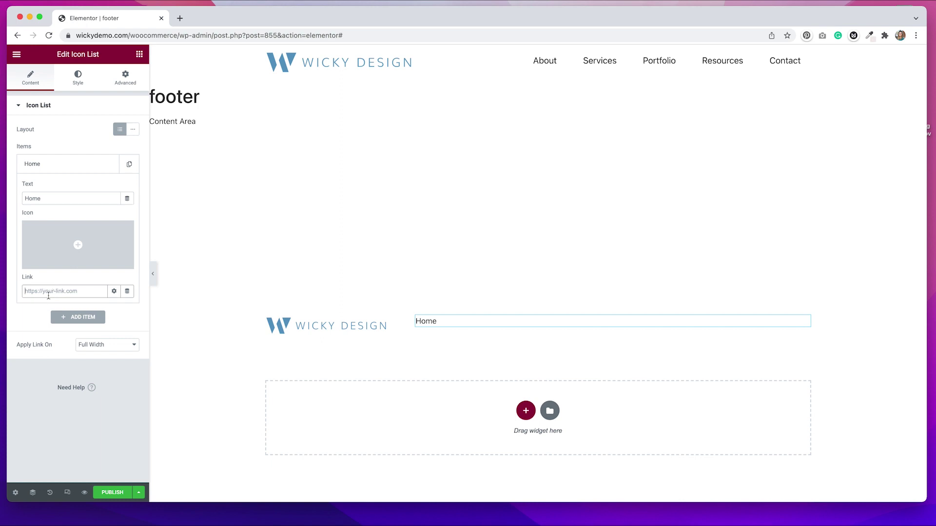
type("home")
left_click(46, 311)
left_click(97, 168)
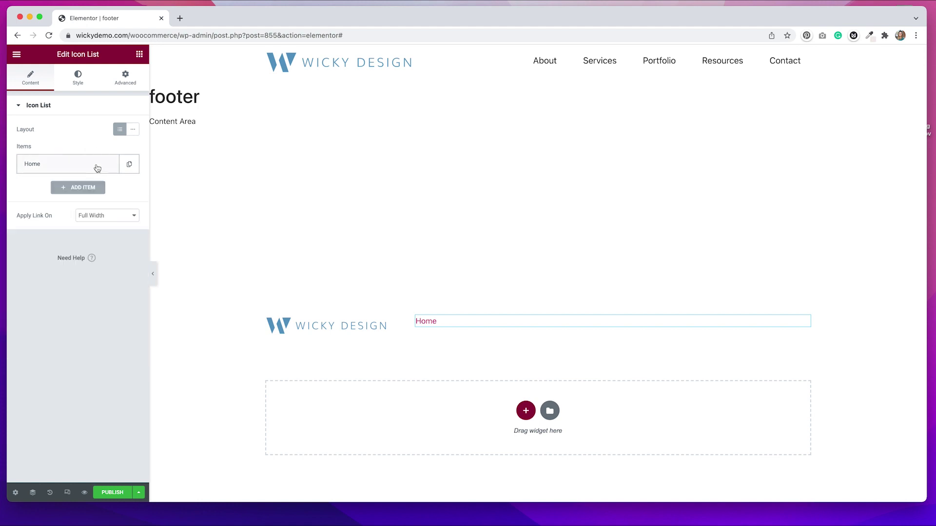
Duplicate Home into an 'About' item linked to the About page
left_click(130, 167)
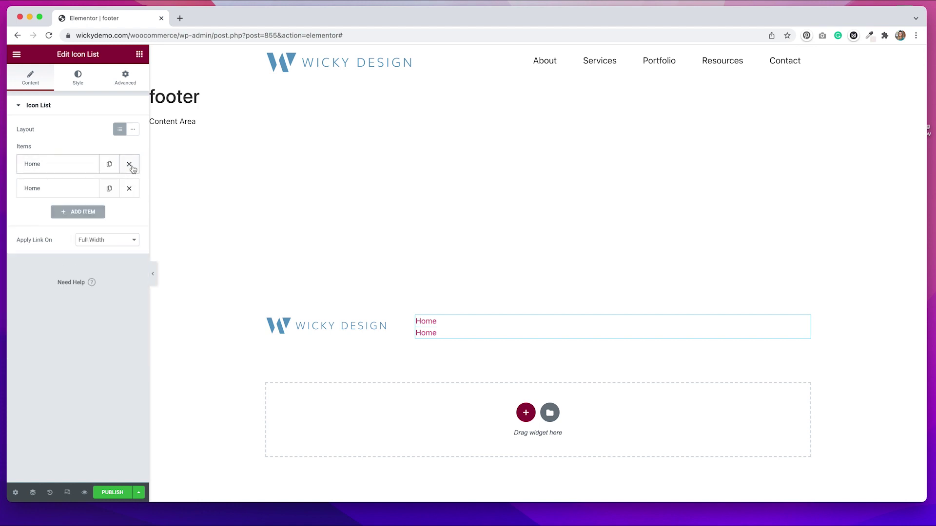
left_click(87, 188)
left_click_drag(60, 223, 16, 225)
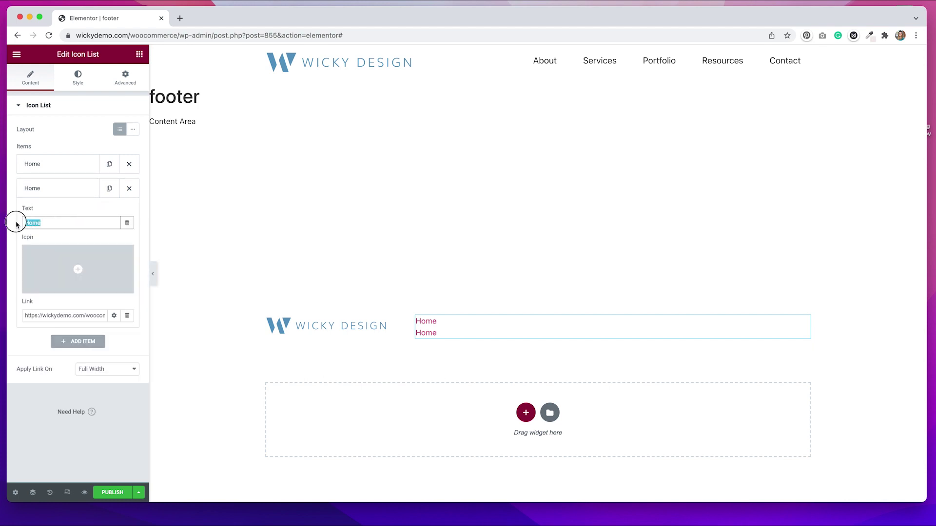
type("About")
left_click(57, 317)
key("super+a")
type("ab")
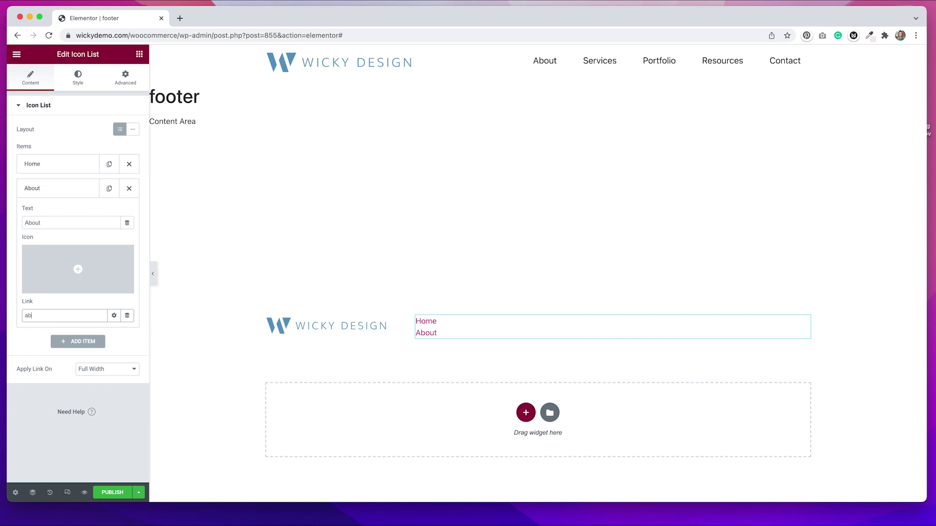
type("out")
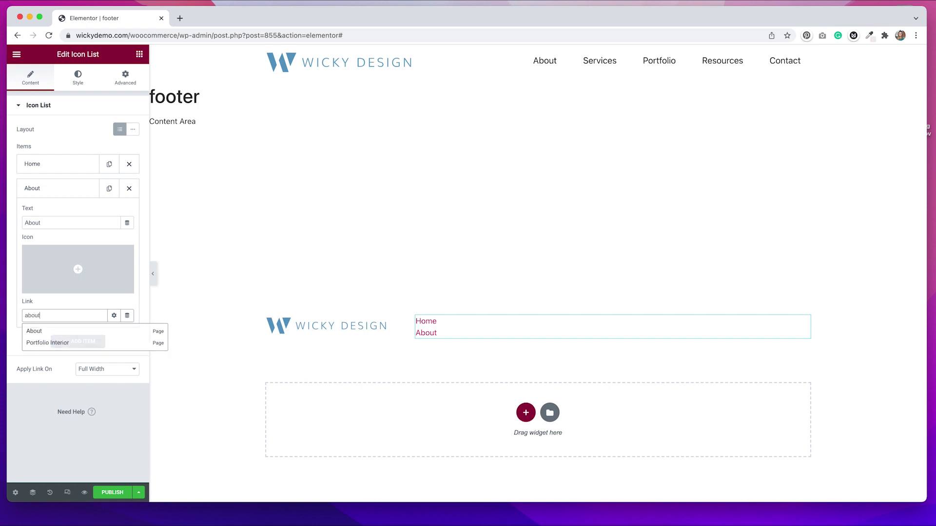
left_click(58, 331)
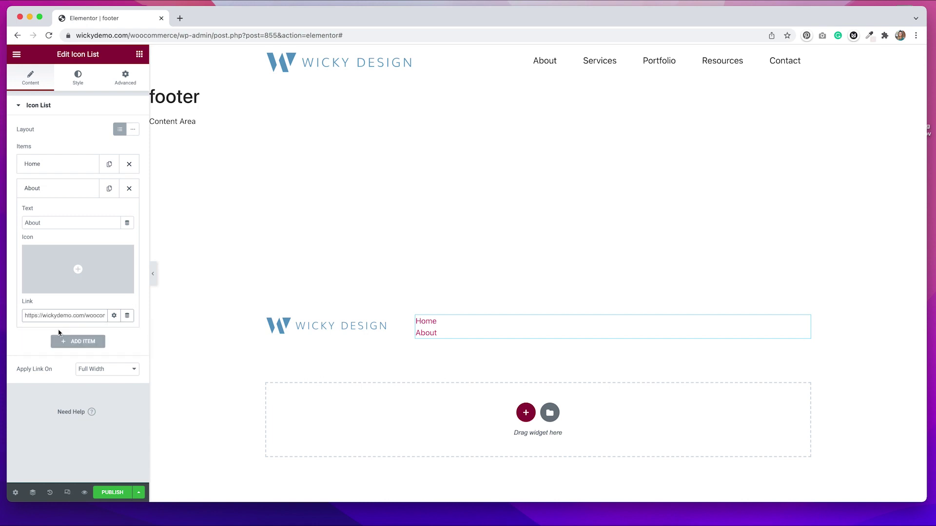
Duplicate About into a 'Services' item linked to the Services page
left_click(111, 189)
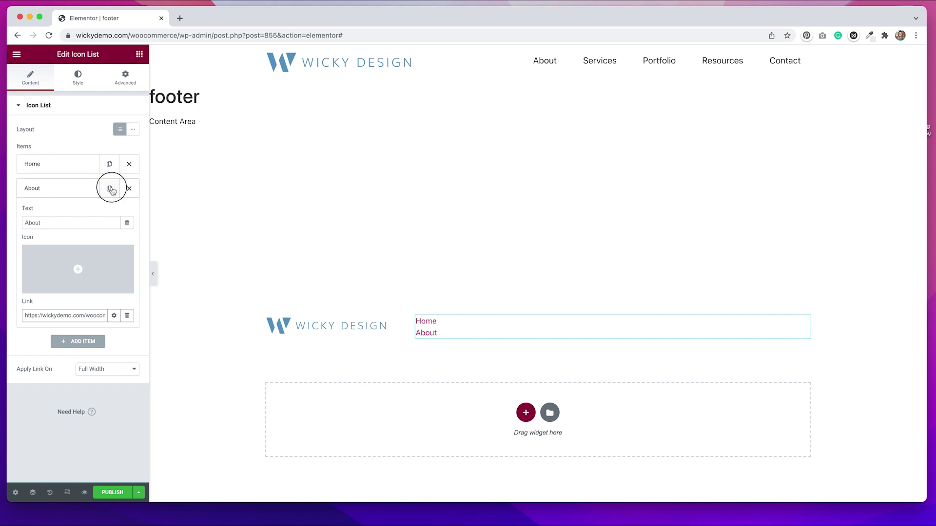
left_click(59, 338)
mouse_move(72, 276)
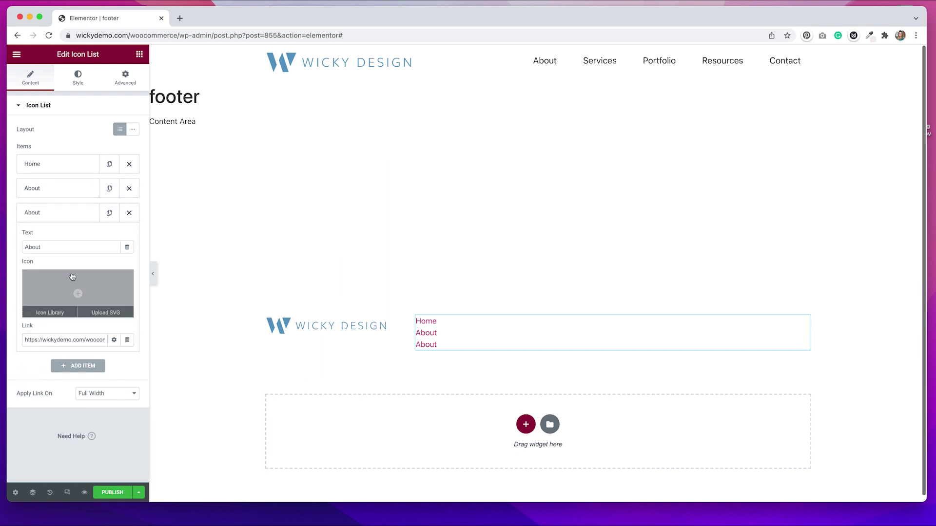
double_click(42, 245)
type("Se")
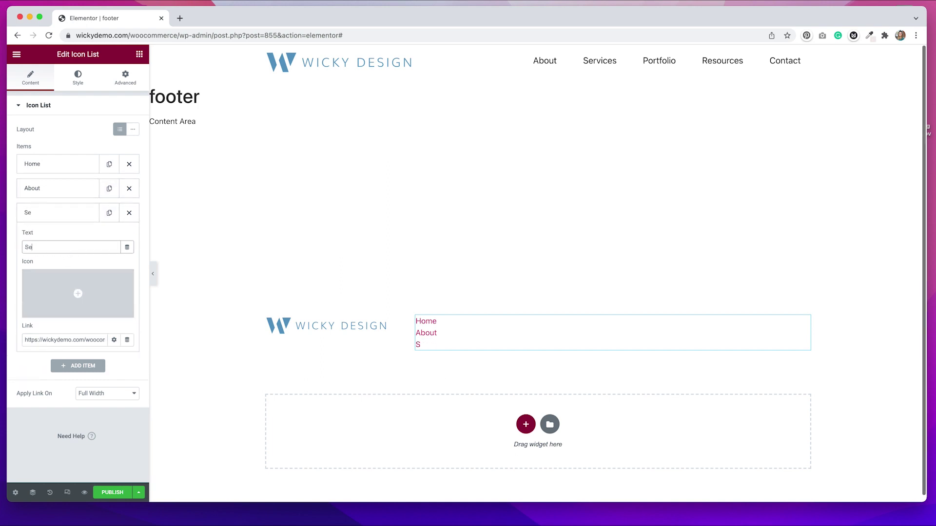
type("rvices")
triple_click(43, 339)
type("servi")
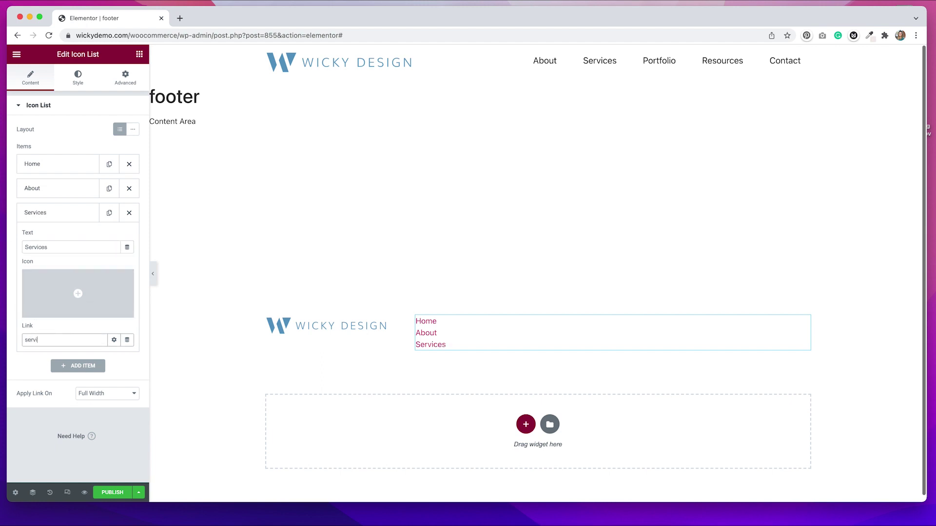
type("ce")
left_click(32, 358)
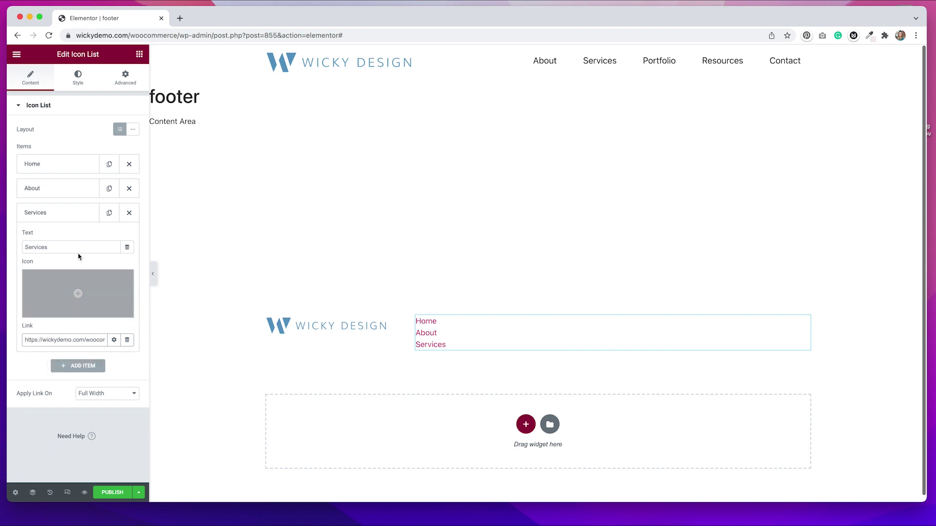
Add a 'Contact' item linked to the Contact page and set the list layout to inline
left_click(110, 213)
left_click(48, 369)
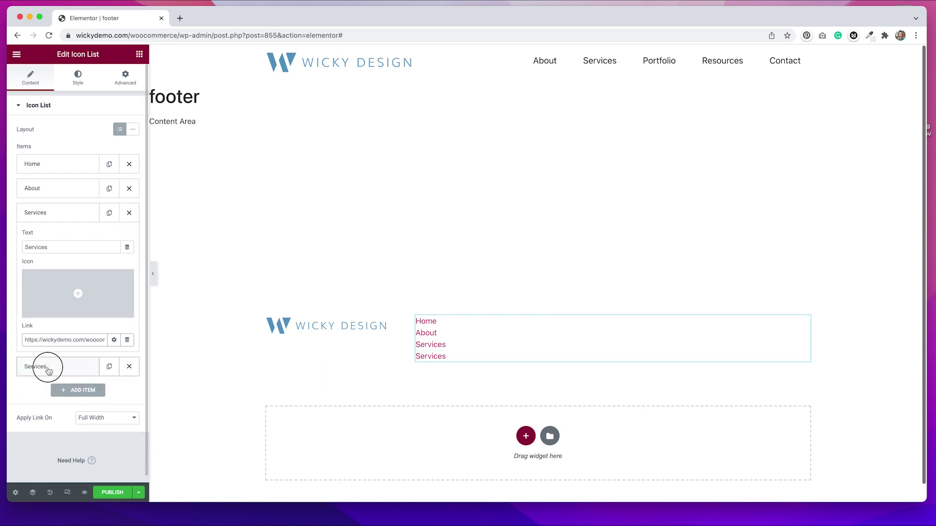
left_click_drag(52, 272, 15, 276)
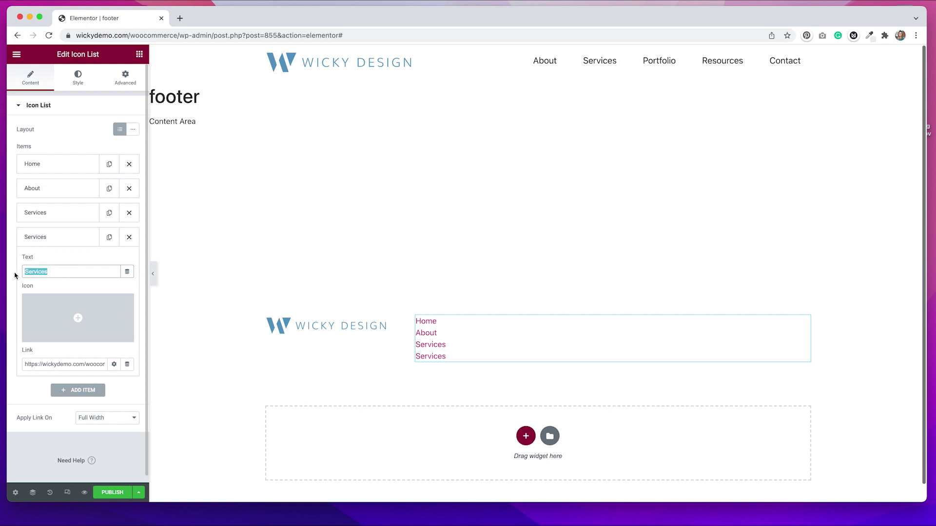
type("Contact")
double_click(31, 365)
triple_click(32, 365)
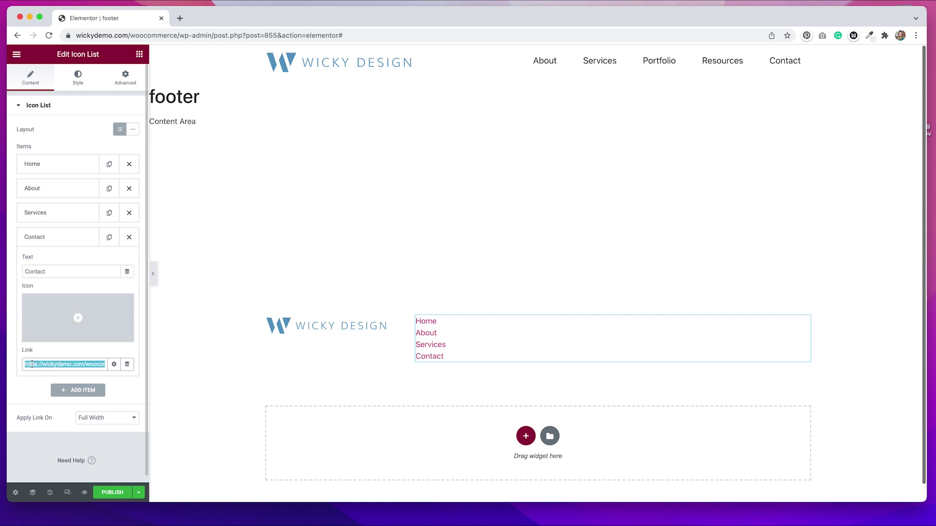
type("cont")
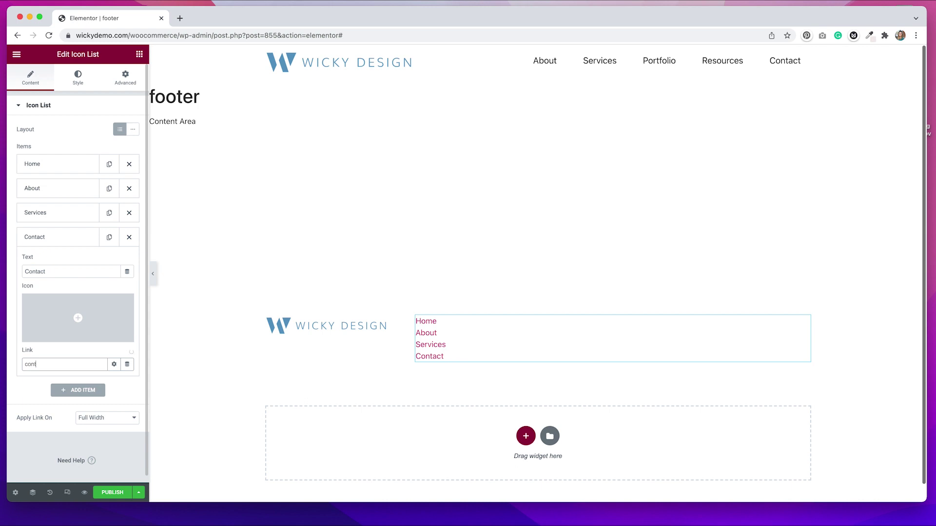
left_click(47, 382)
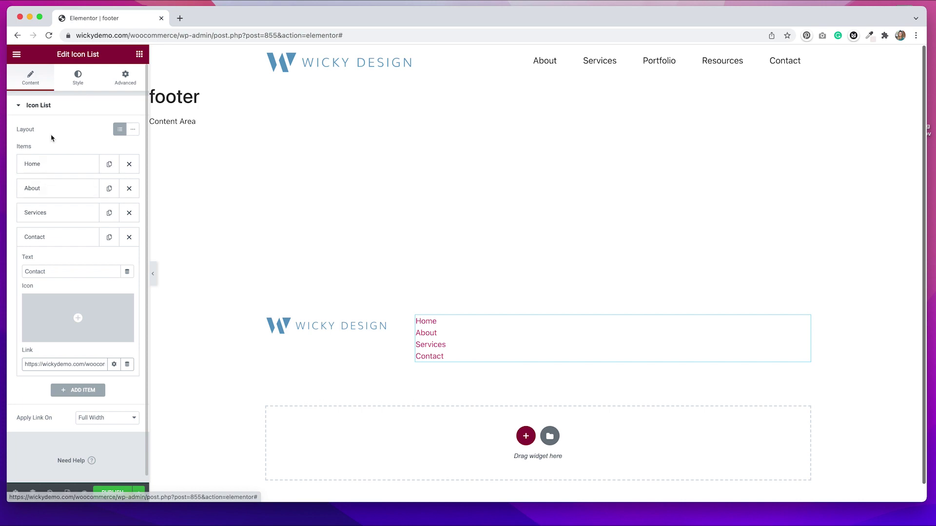
left_click(137, 132)
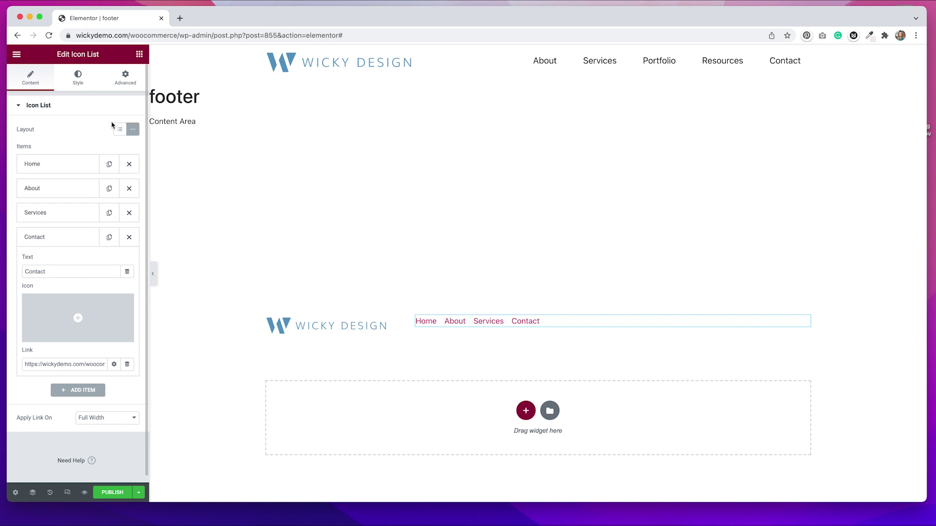
Widen the link spacing, make the link text global Secondary and the hover colour global Primary
left_click(76, 80)
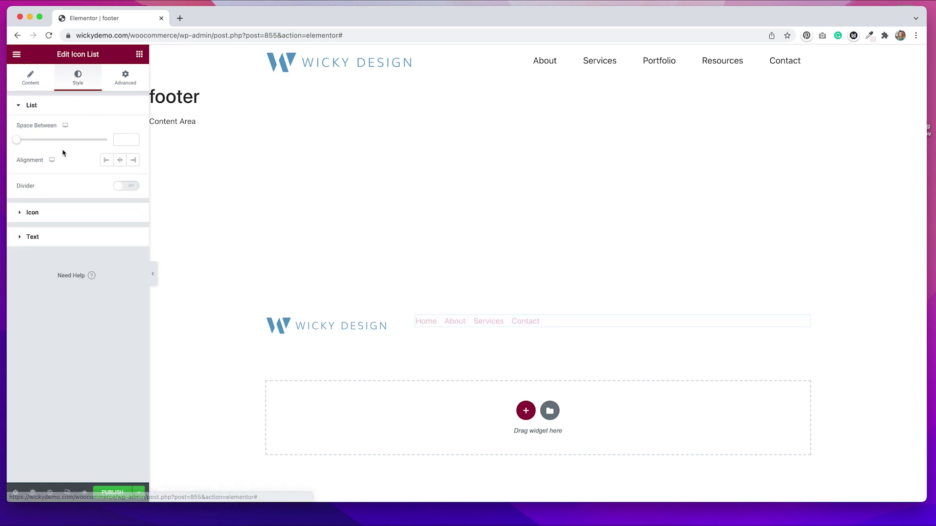
left_click_drag(20, 146, 63, 149)
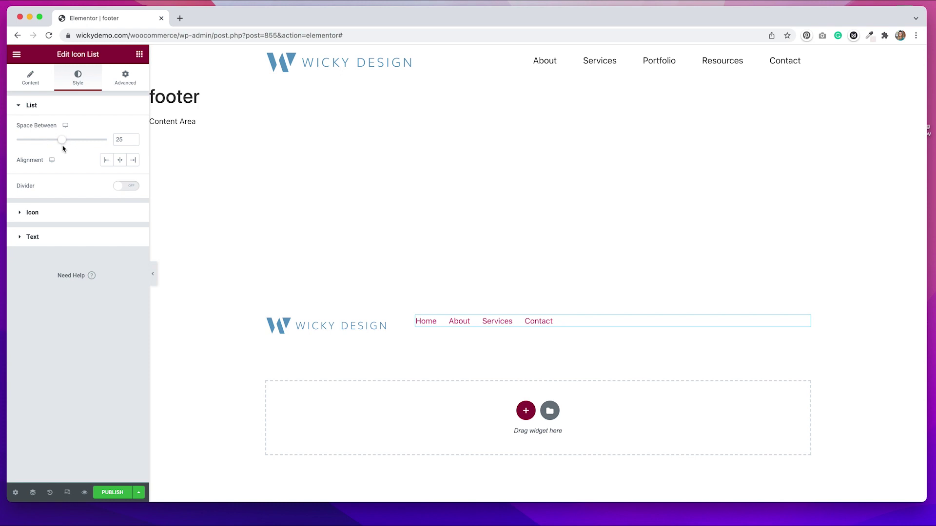
left_click(41, 213)
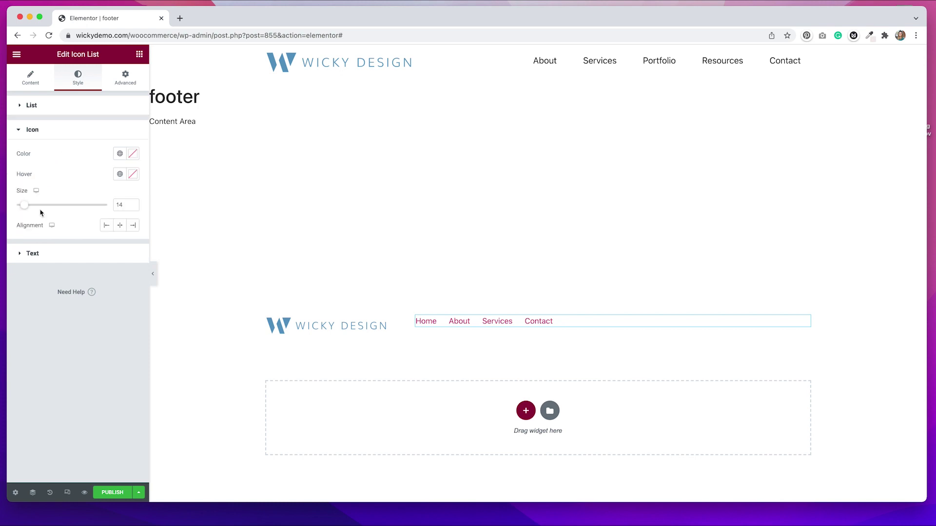
left_click(38, 252)
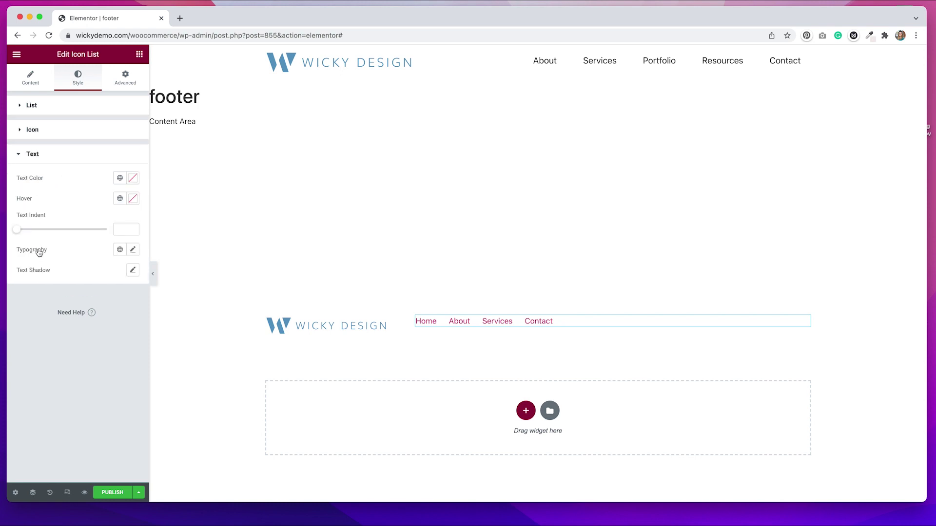
left_click(76, 137)
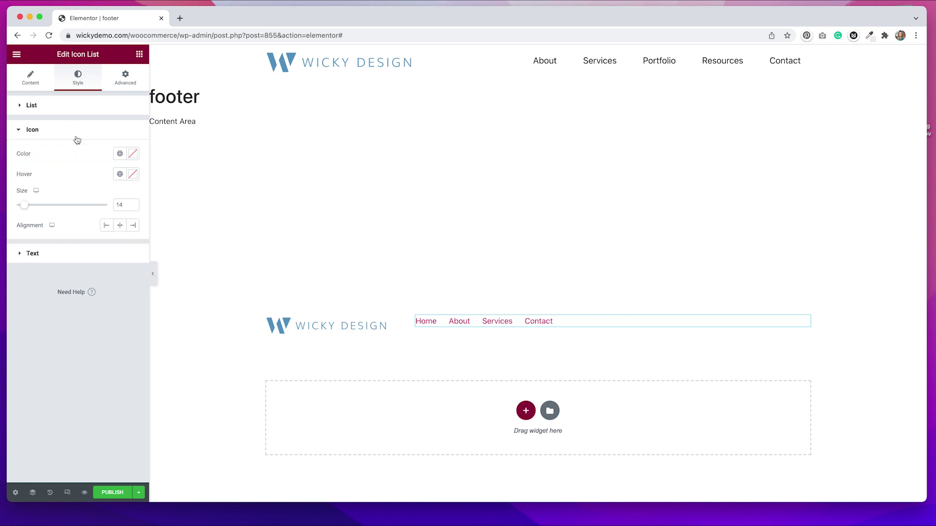
left_click(32, 255)
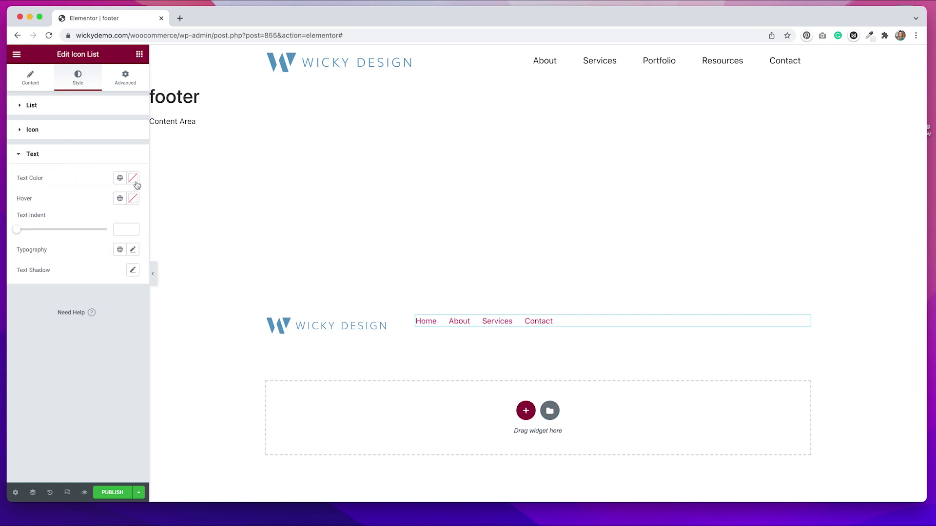
left_click(120, 178)
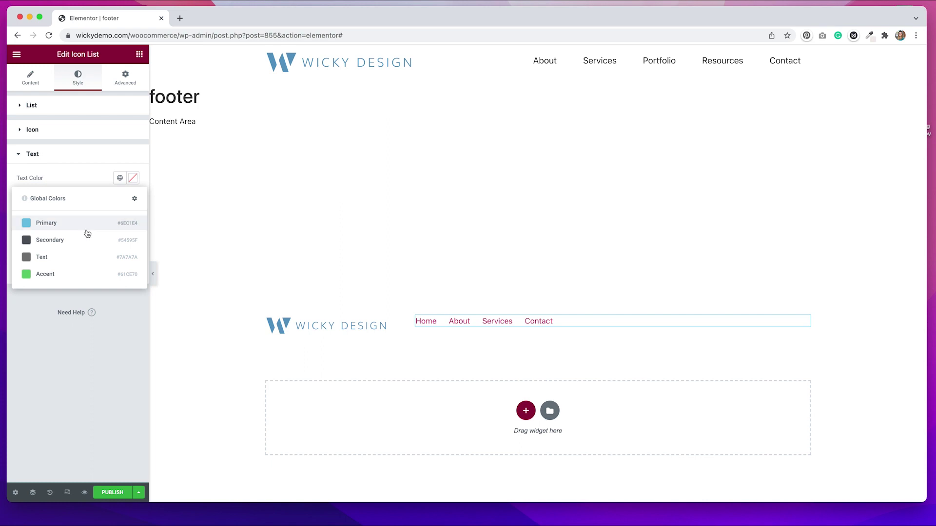
left_click(63, 241)
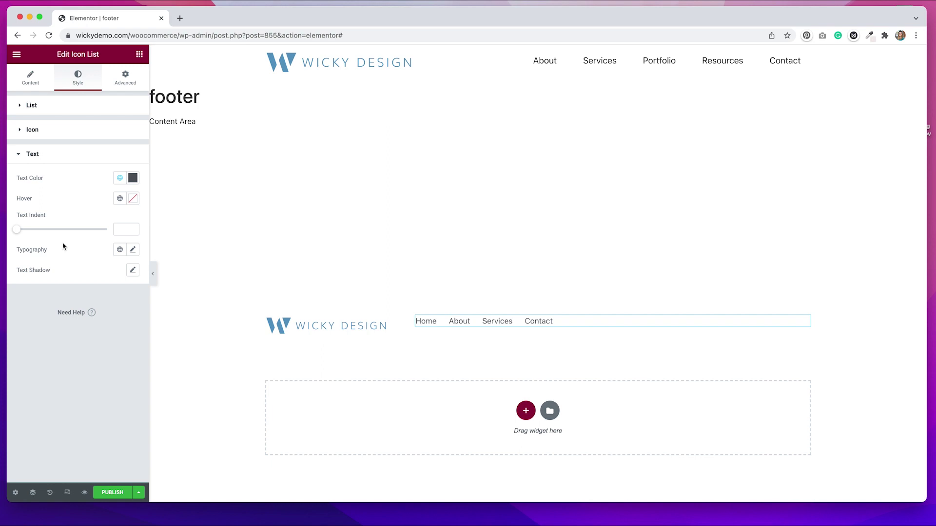
left_click(120, 199)
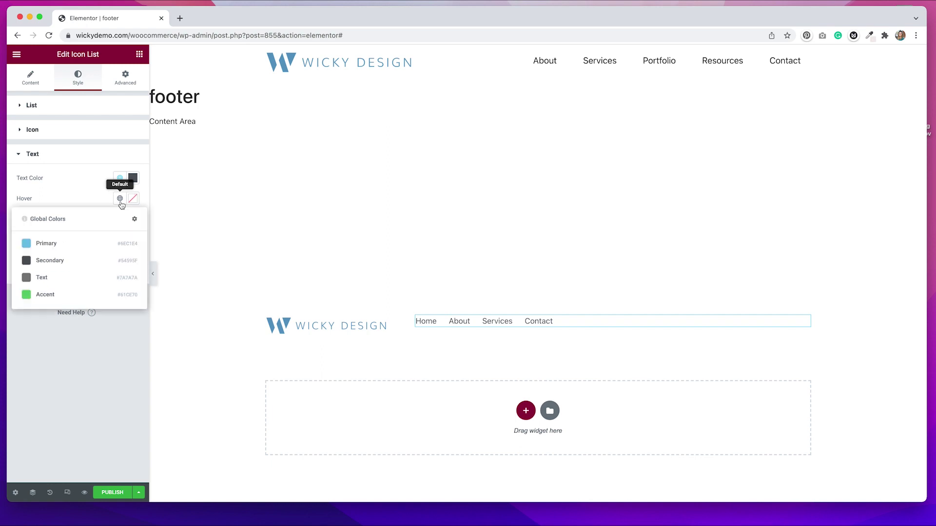
left_click(56, 250)
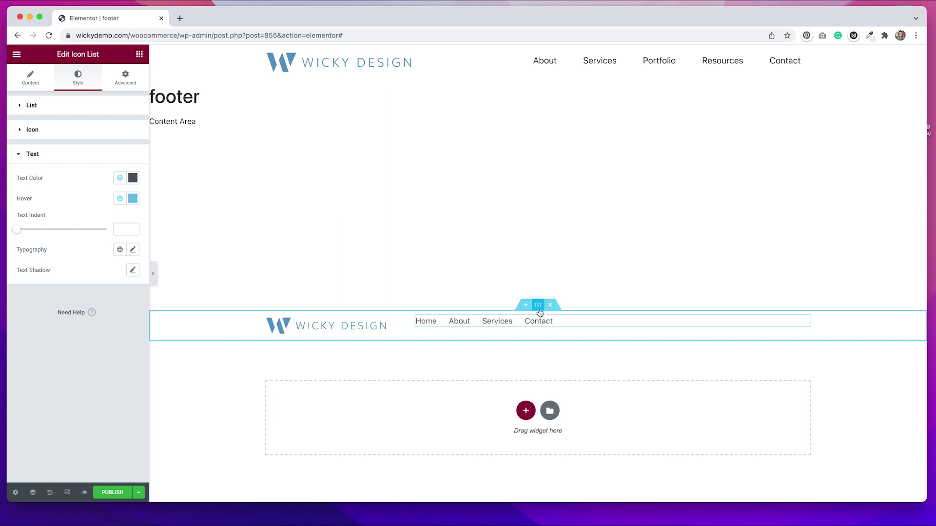
Set the footer section's Vertical Align to Middle
left_click(539, 307)
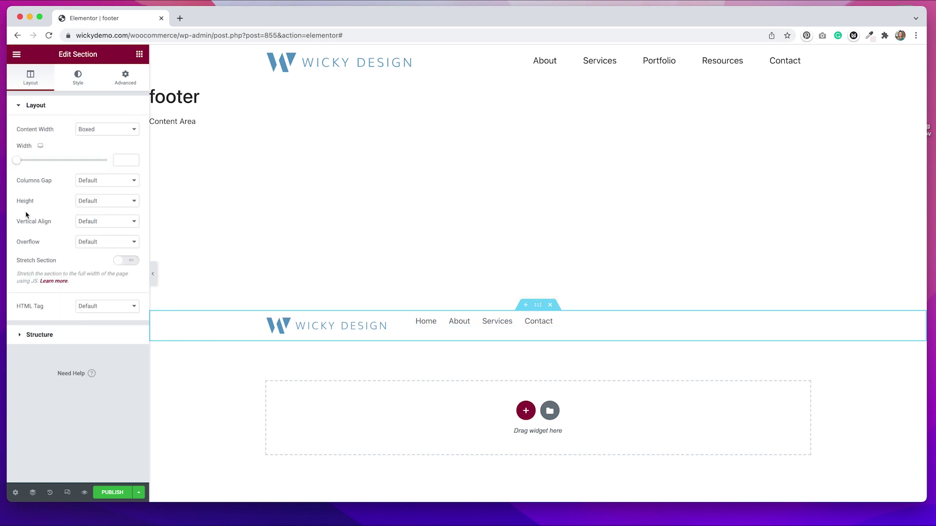
left_click(84, 223)
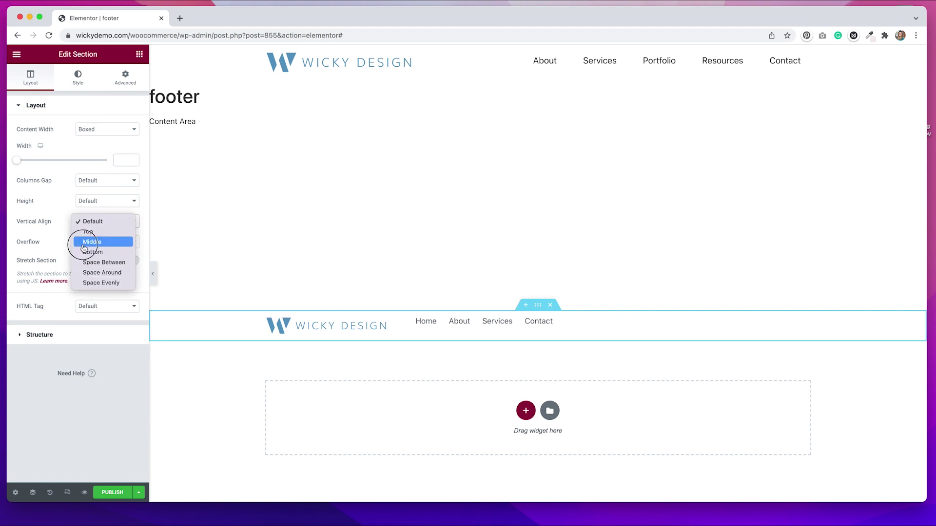
left_click(84, 241)
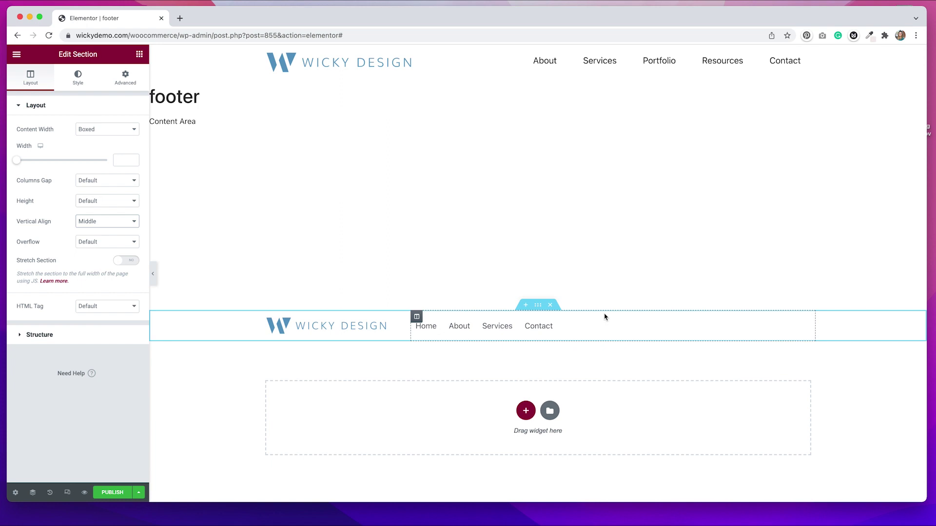
Add a new third column next to the nav link column
left_click(417, 317)
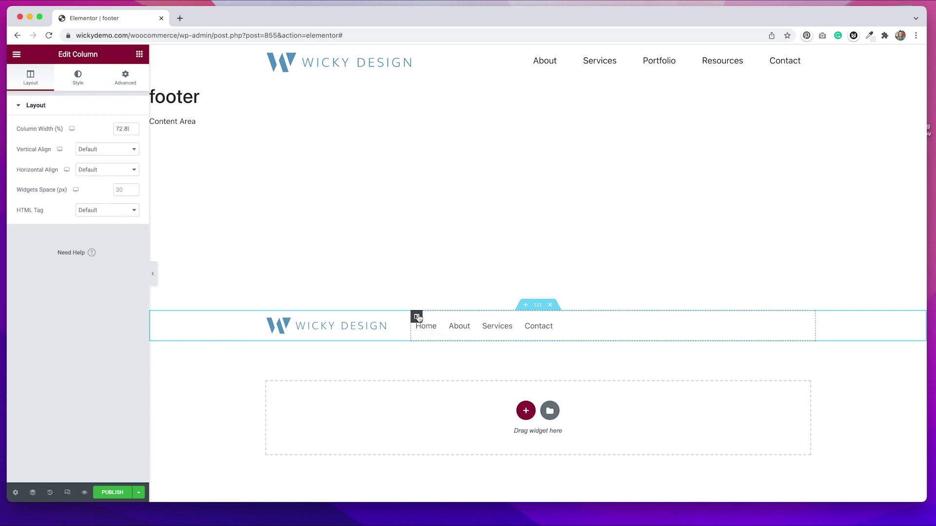
right_click(418, 318)
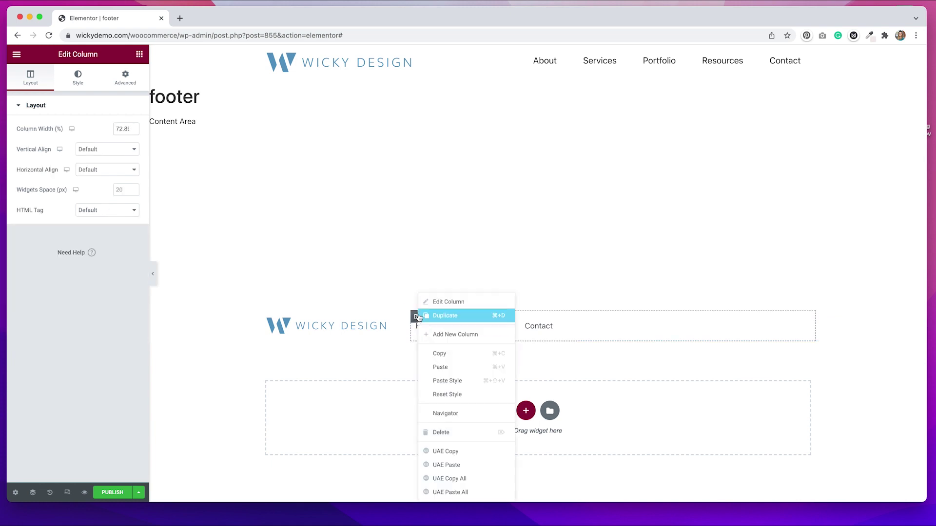
left_click(446, 336)
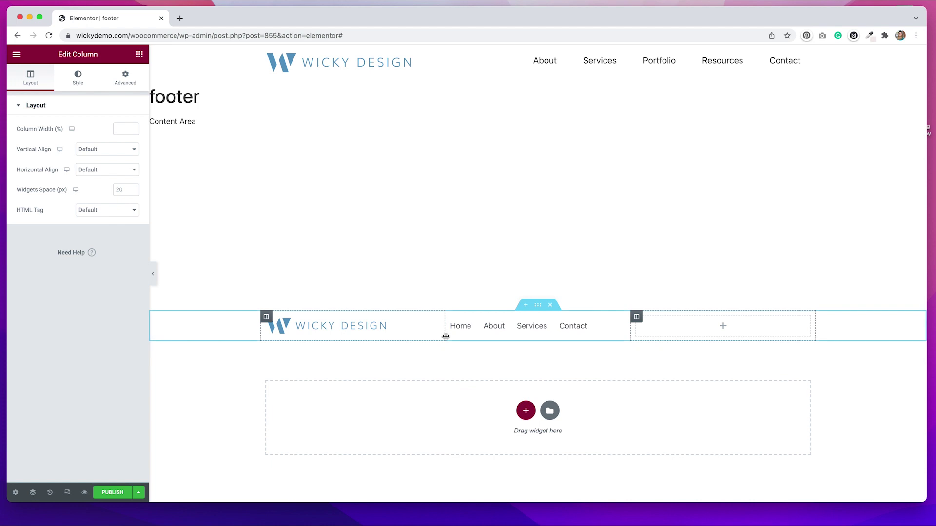
Copy the Home–Contact link list and paste it into the new column
left_click(658, 327)
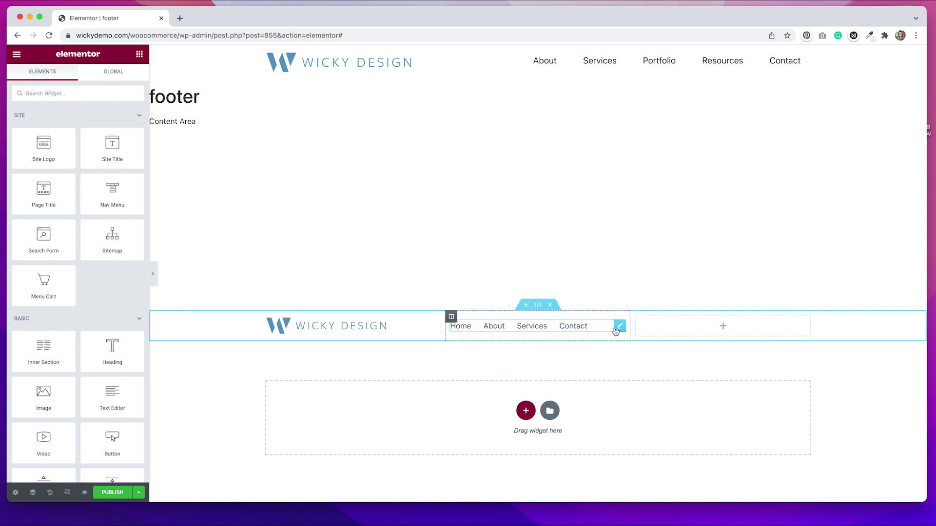
right_click(618, 330)
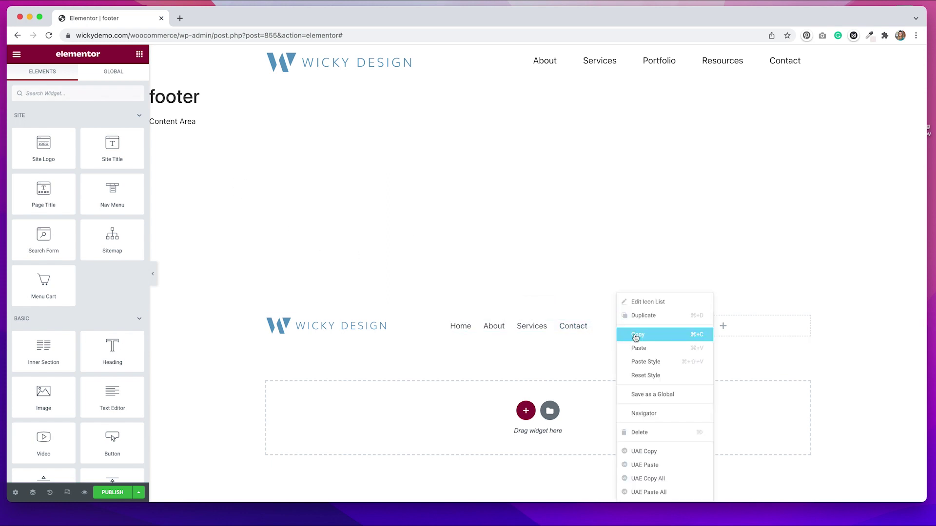
left_click(634, 333)
right_click(690, 331)
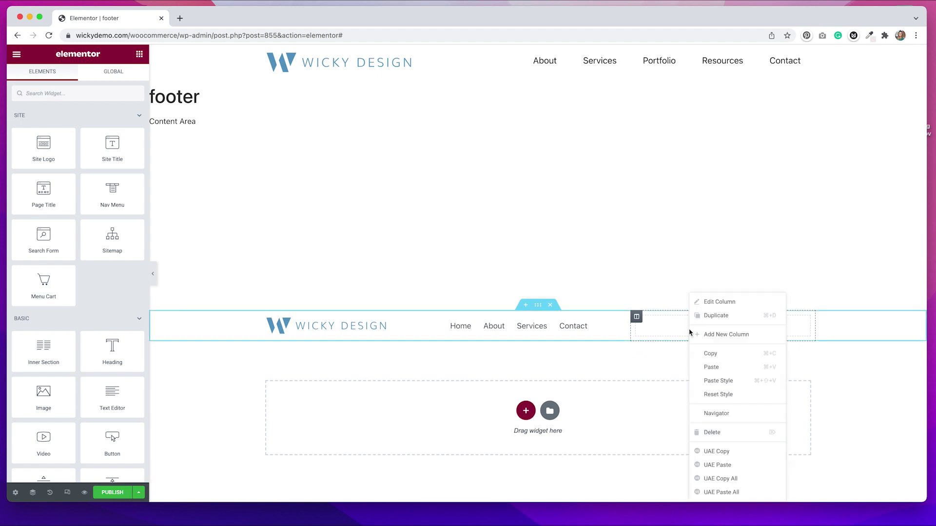
left_click(705, 368)
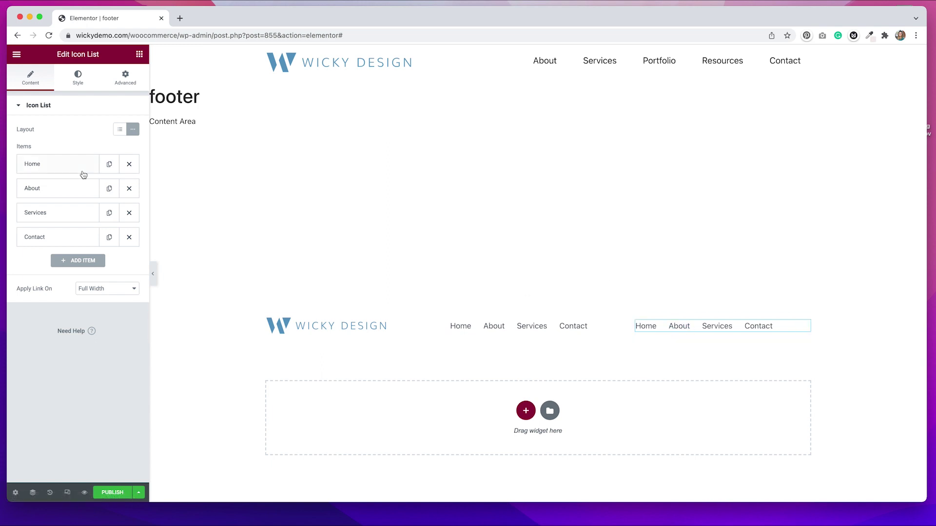
Delete Services and Contact from the copy and rename Home to 'Privacy Policy'
left_click(129, 214)
left_click(129, 215)
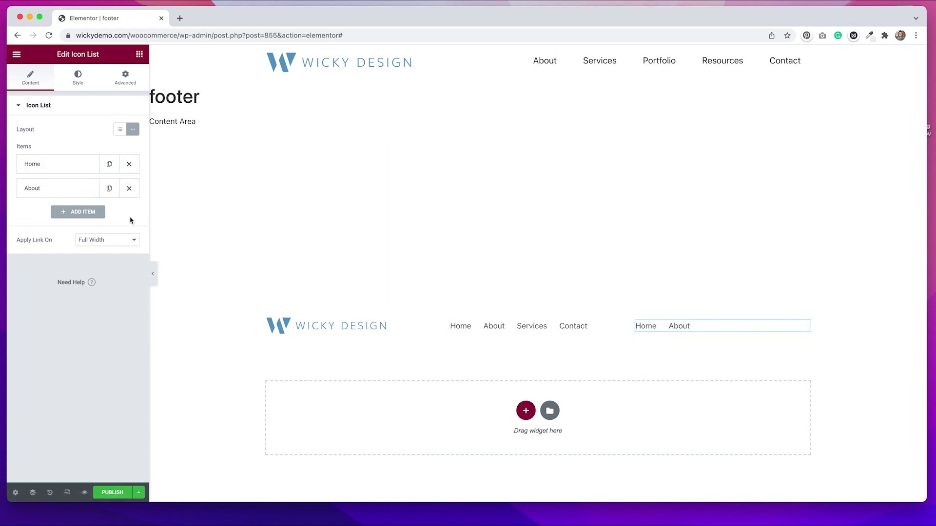
left_click(49, 173)
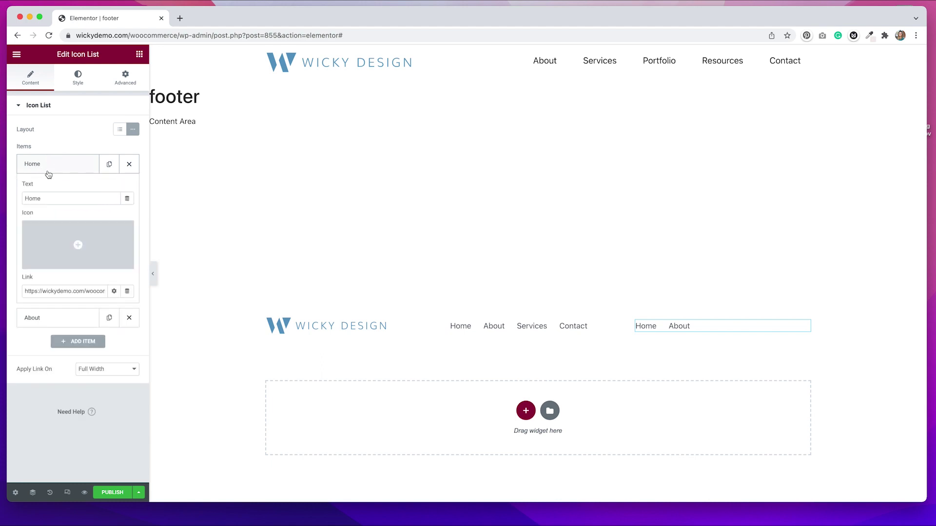
double_click(34, 198)
type("Privacy")
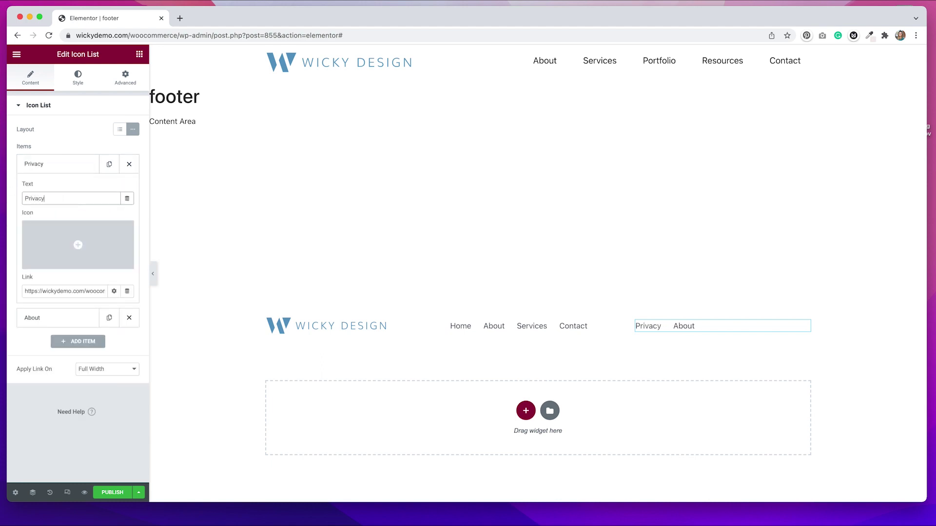
type(" Policy")
triple_click(40, 291)
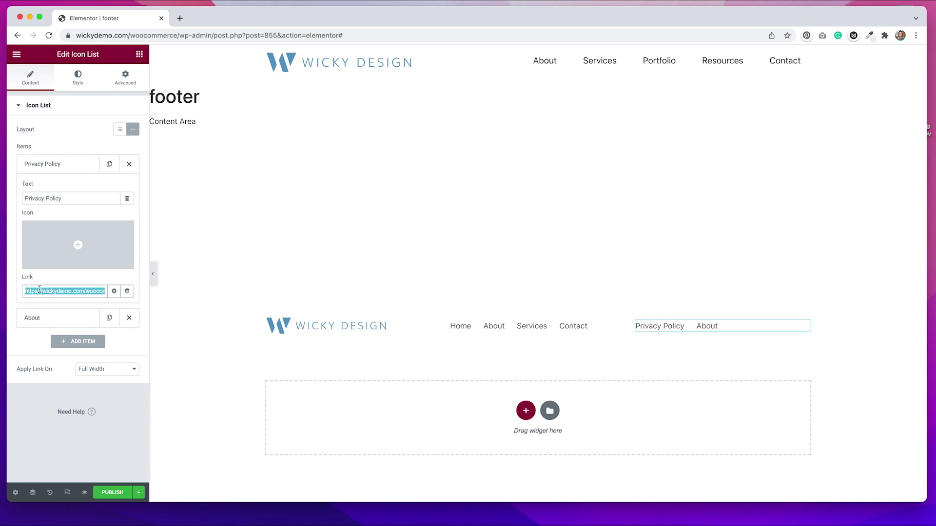
Rename About to 'Terms & Conditions' and set its link to '#'
left_click(68, 318)
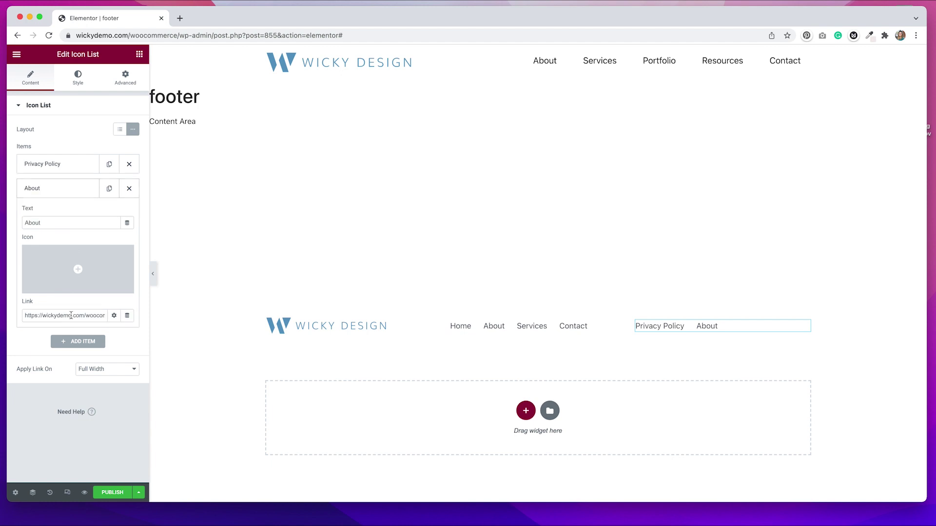
left_click(80, 218)
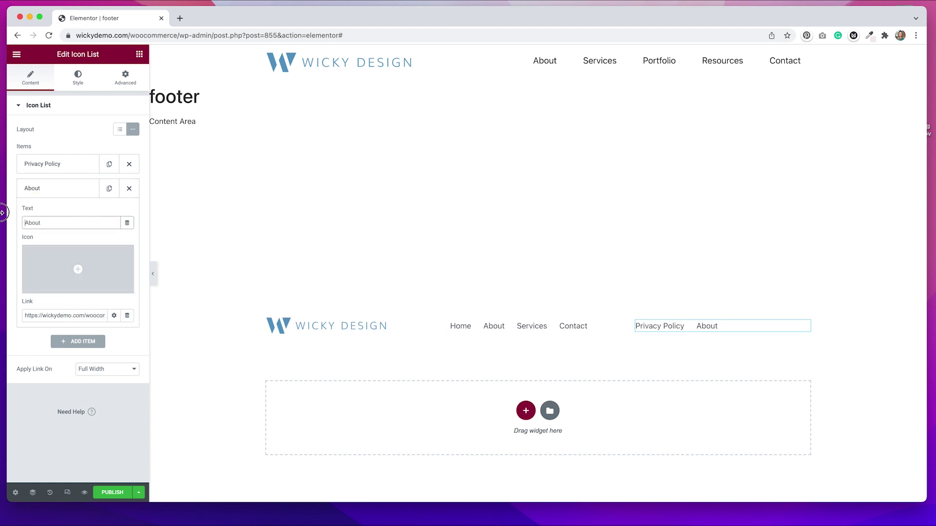
double_click(28, 225)
type("Terms & Conditions")
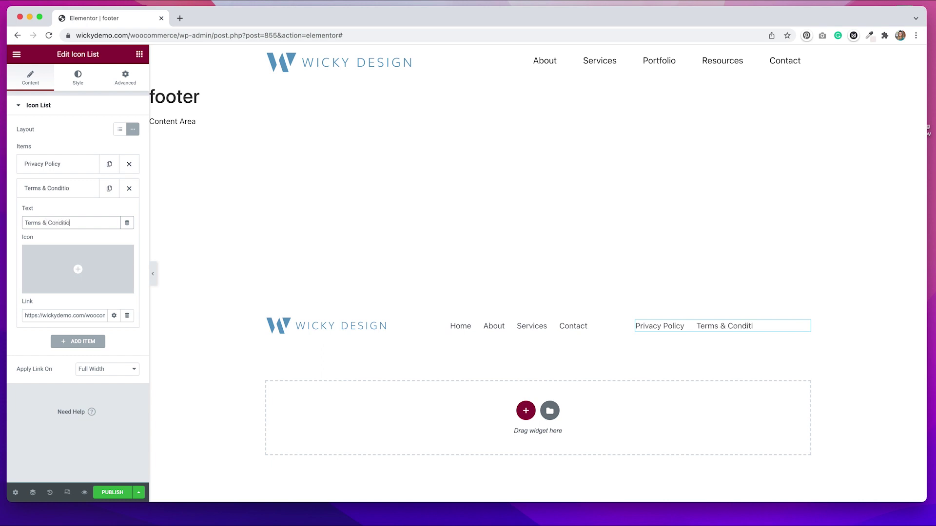
triple_click(58, 317)
type("#")
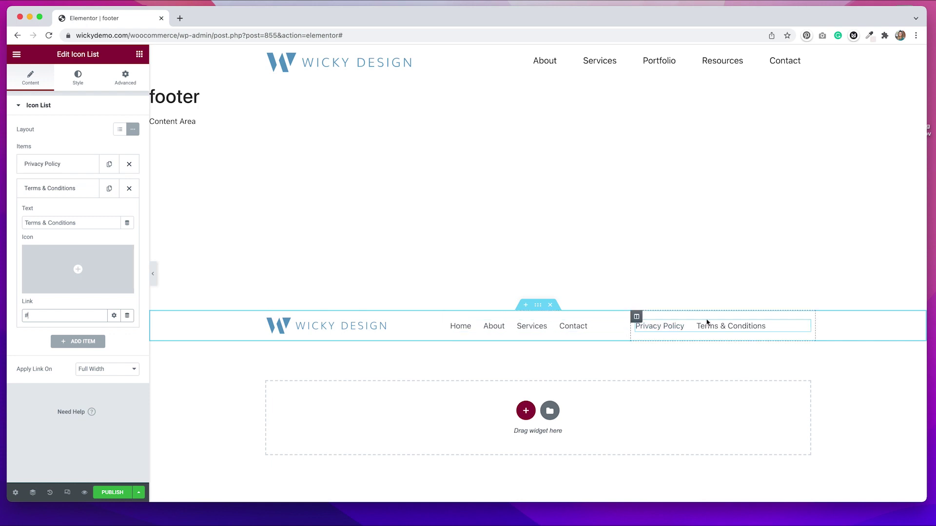
left_click(765, 332)
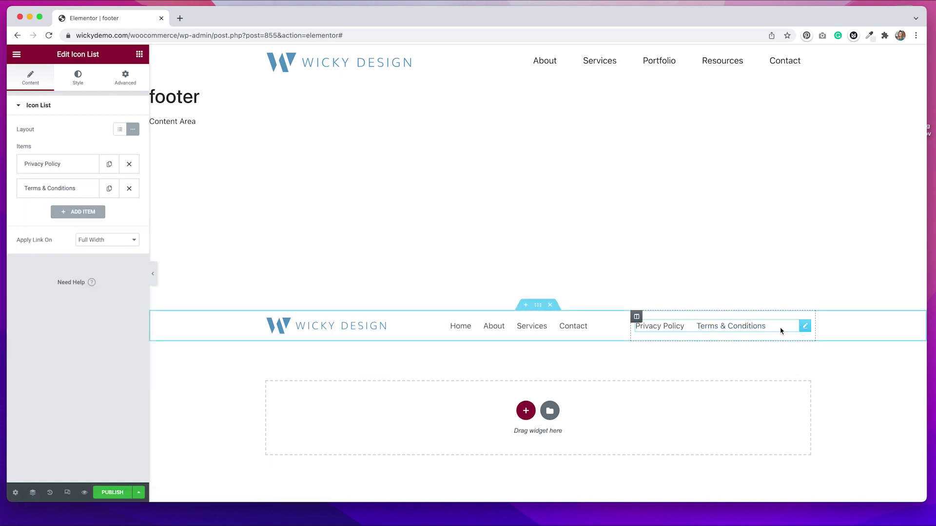
Align the Privacy Policy and Terms & Conditions list right and centre the Home–Contact links
left_click(73, 82)
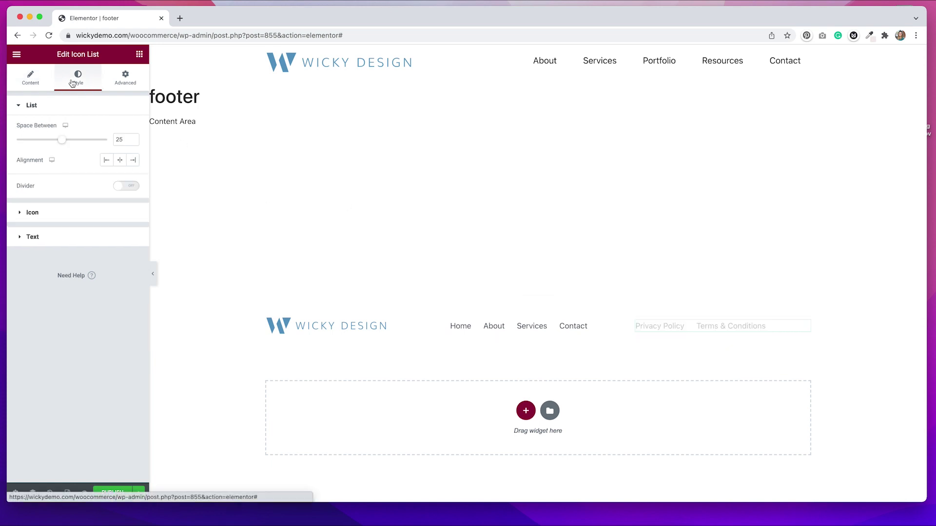
left_click(135, 161)
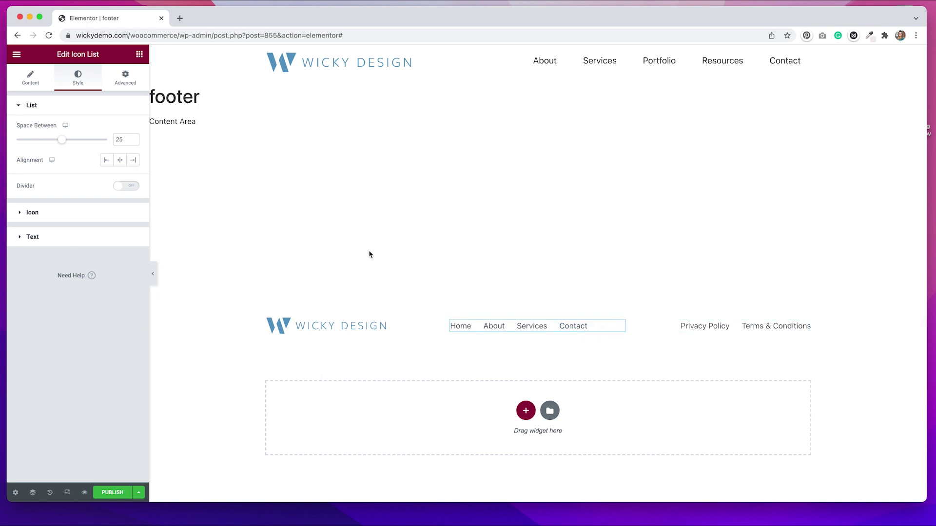
left_click(121, 161)
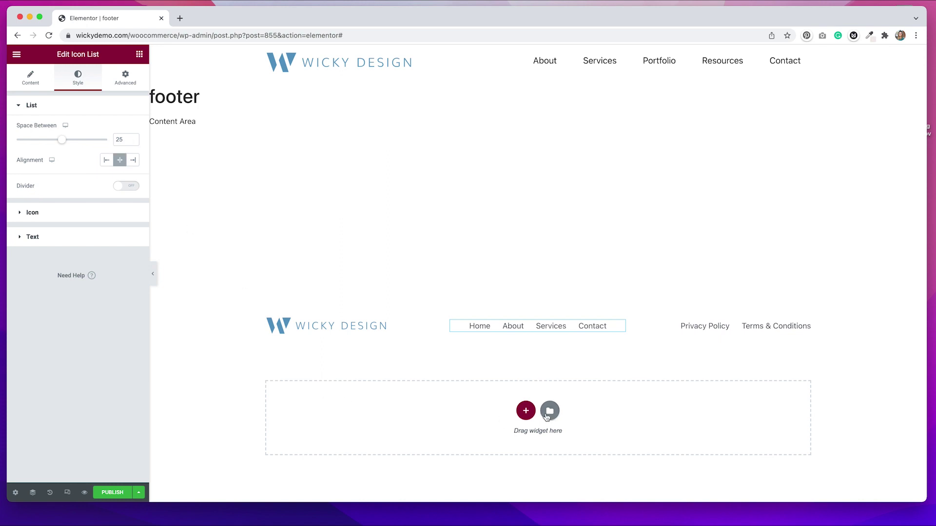
Add a new single-column row below the footer and place a Text Editor widget in it
left_click(526, 410)
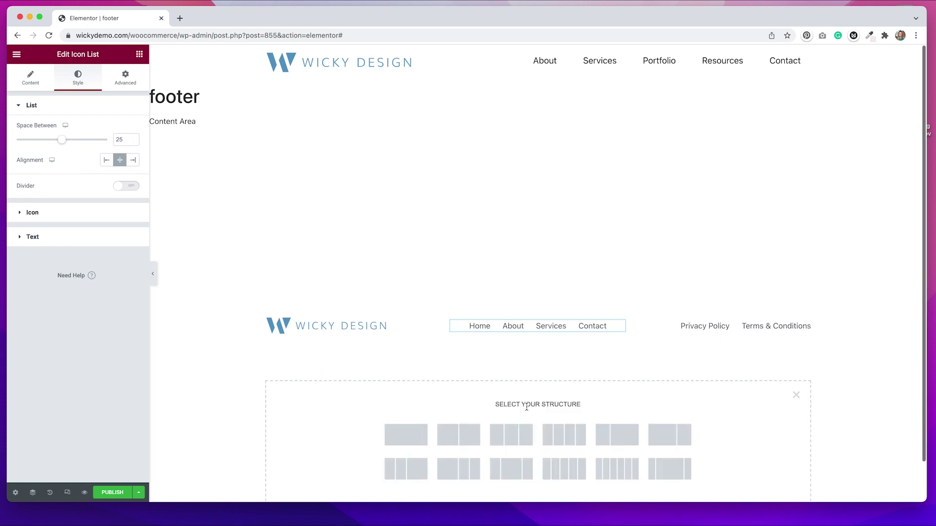
left_click(418, 438)
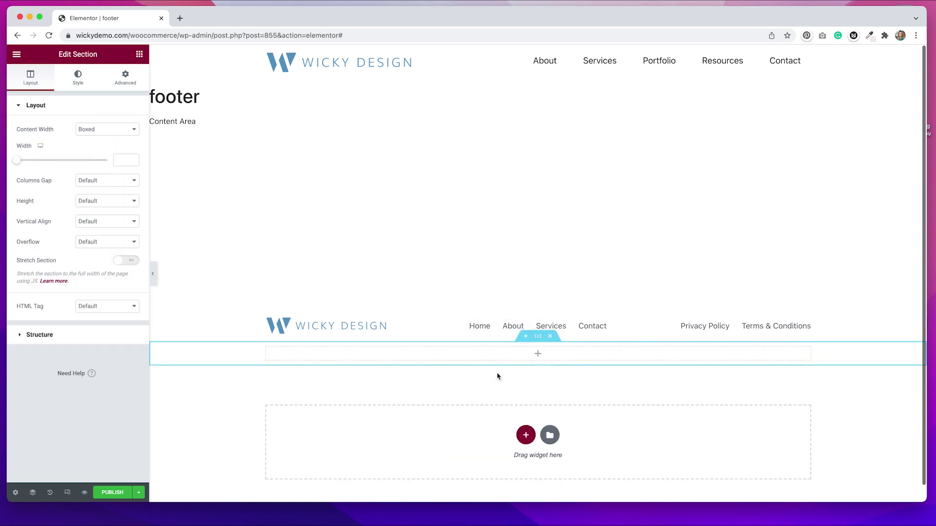
left_click(509, 358)
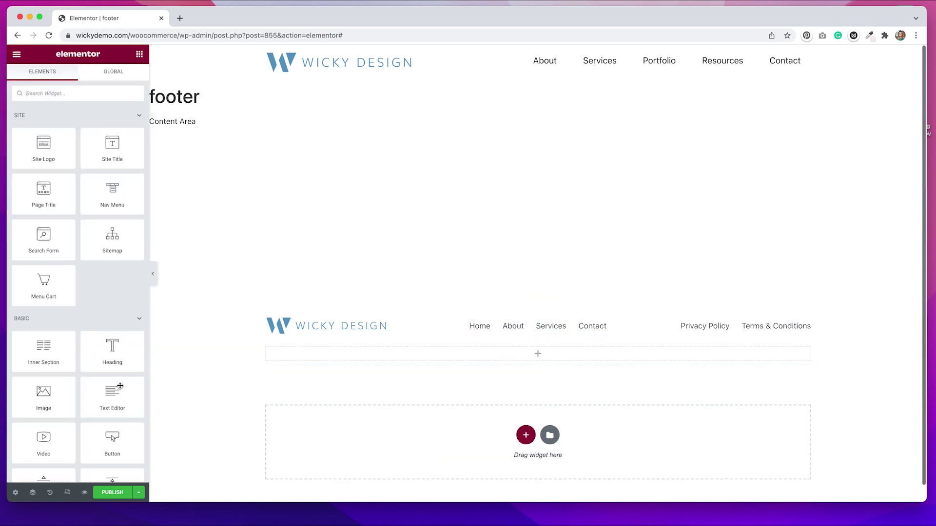
left_click_drag(109, 400, 393, 360)
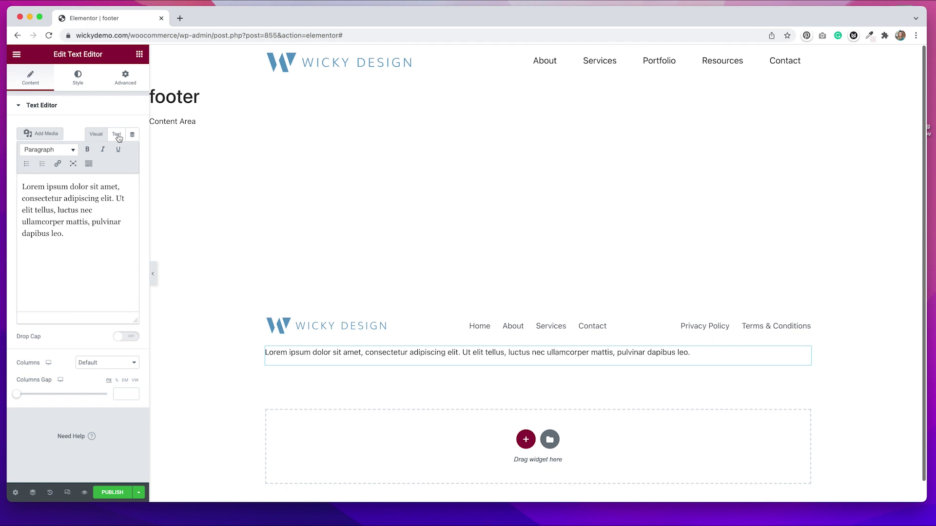
In Text mode, replace the placeholder with '&copy; Copyright 2002 Wicky Design' and center-align it
left_click(117, 134)
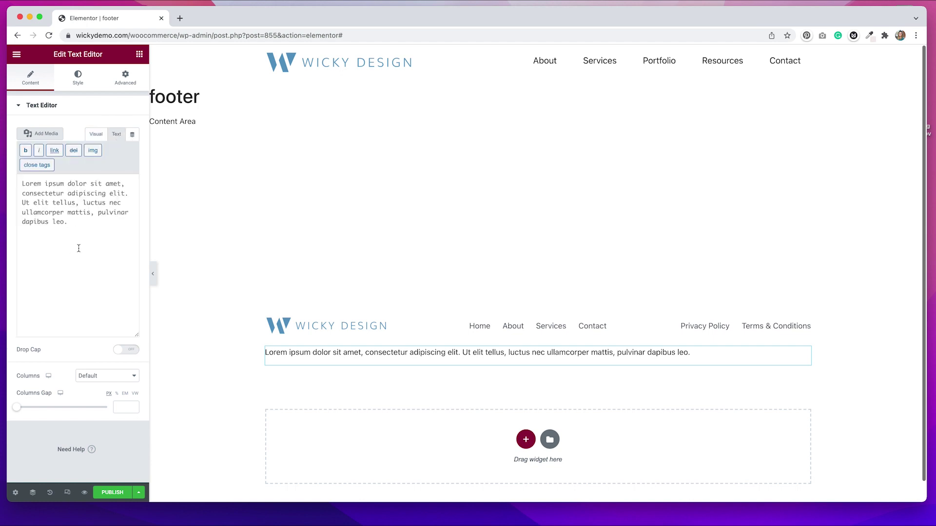
left_click_drag(75, 225, 2, 185)
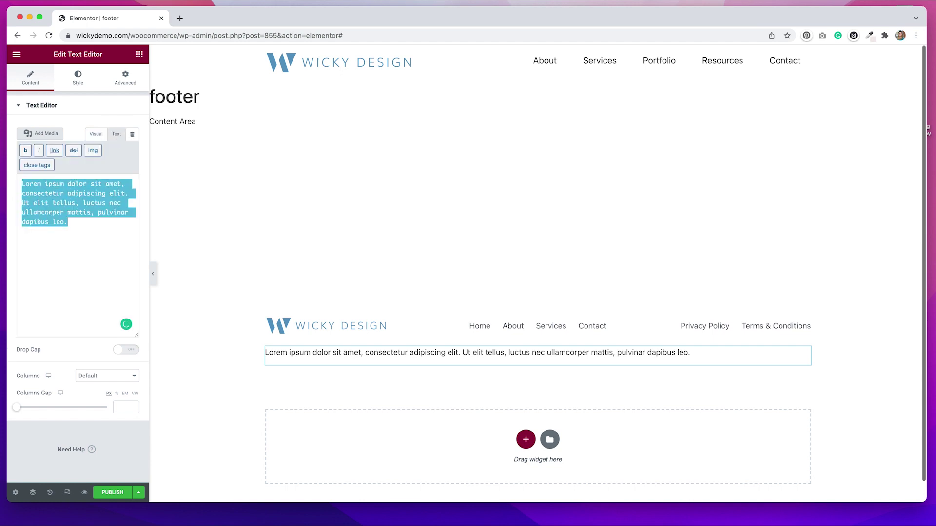
type("&copy; ")
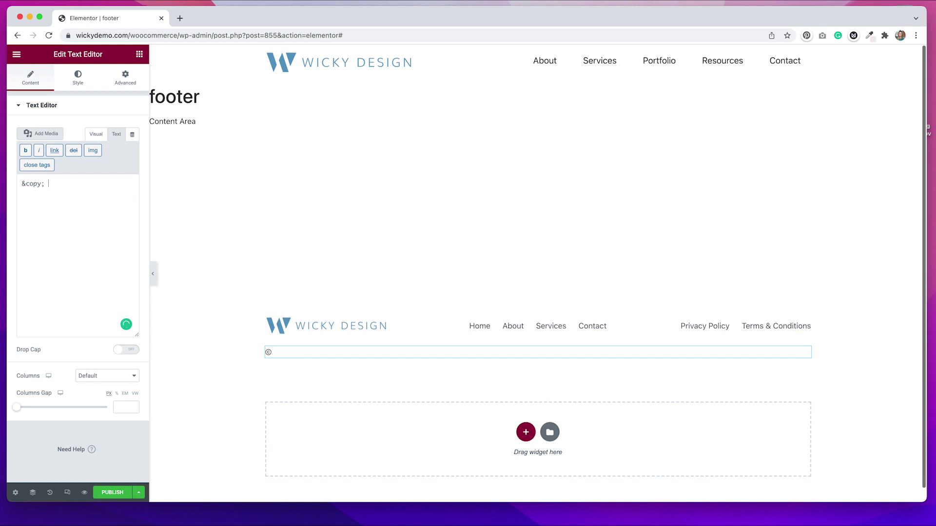
type("Copyright")
type(" 200")
type("2 ")
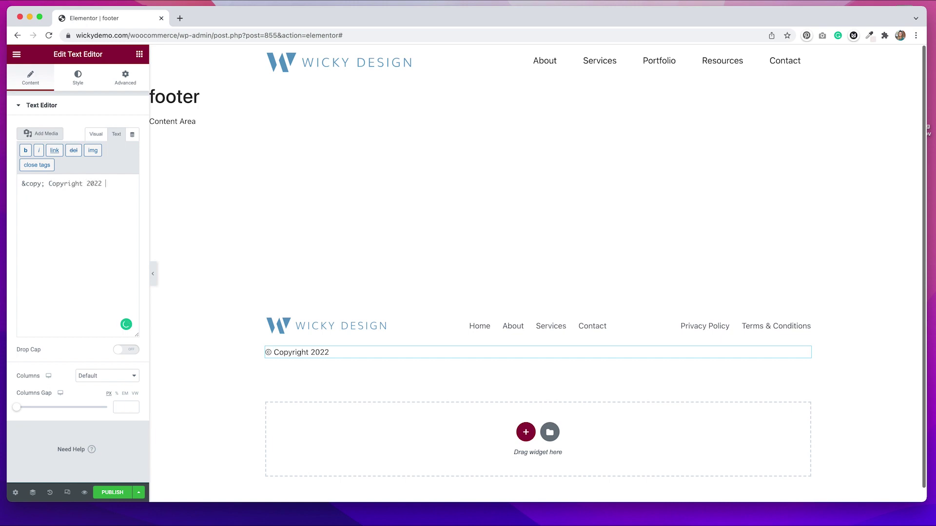
type("Wicky Design")
left_click(77, 84)
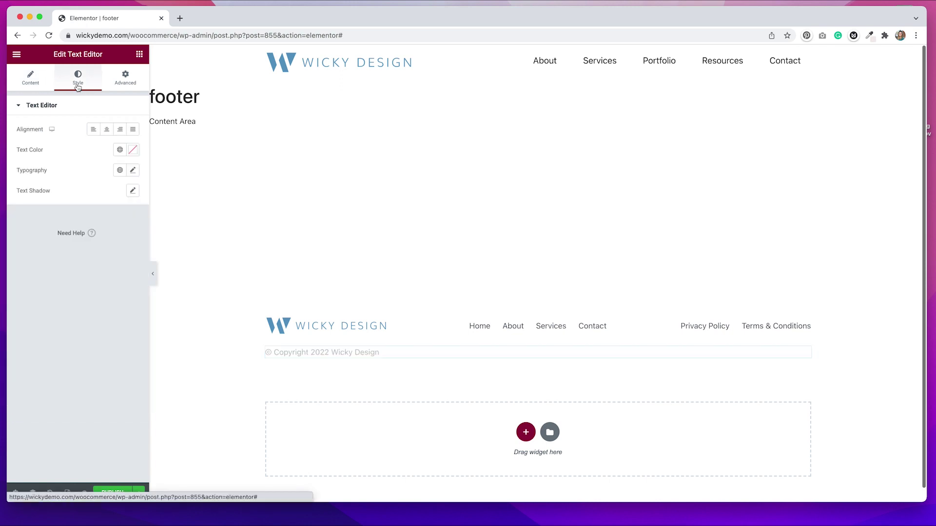
left_click(107, 131)
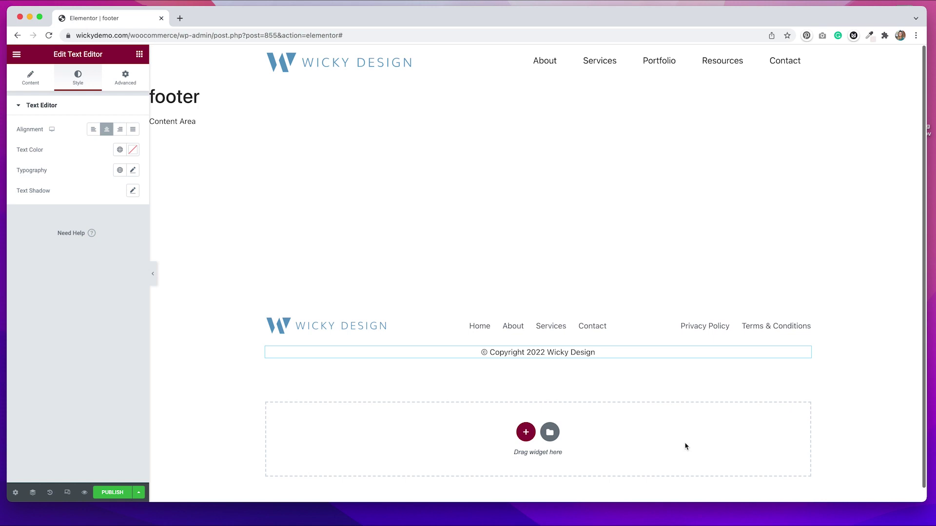
Give the logo-and-links row a classic light grey #EFEFEF background
left_click(538, 305)
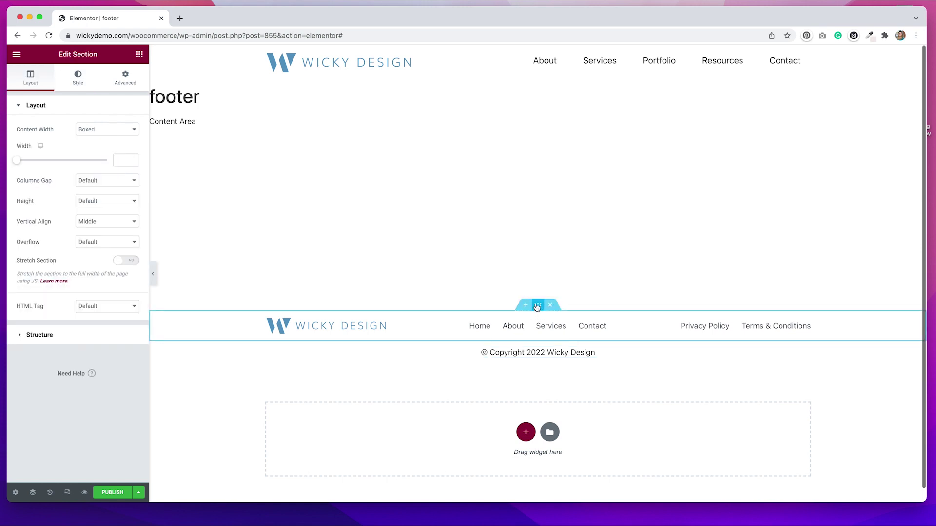
left_click(79, 80)
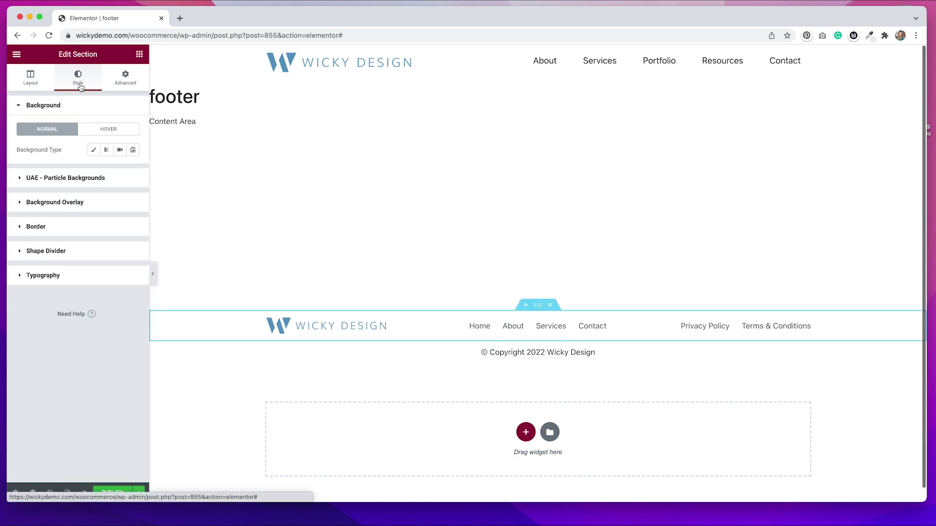
left_click(92, 152)
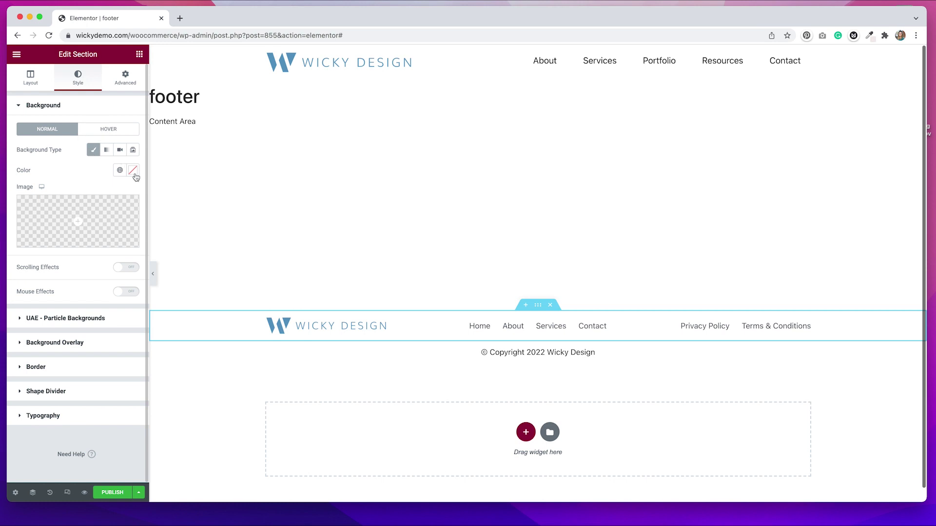
left_click(133, 170)
left_click_drag(96, 224, 77, 213)
right_click(120, 319)
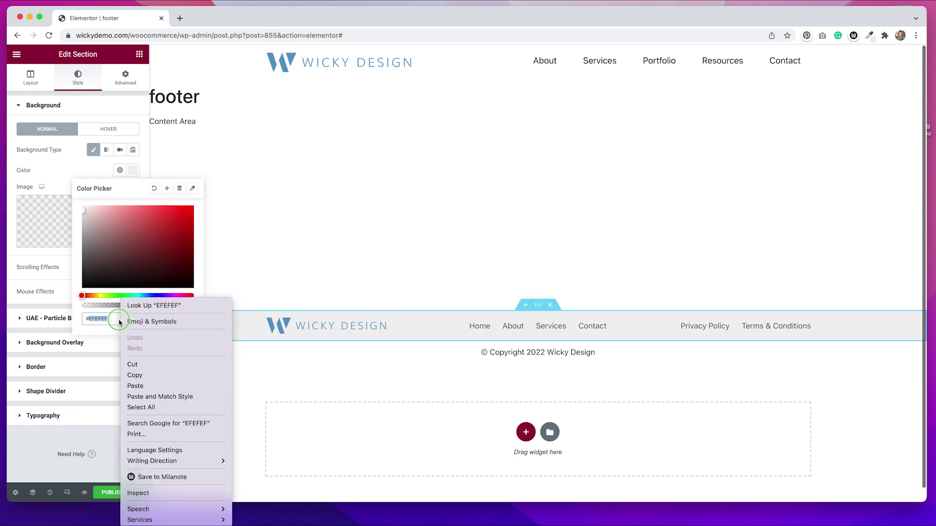
key("Escape")
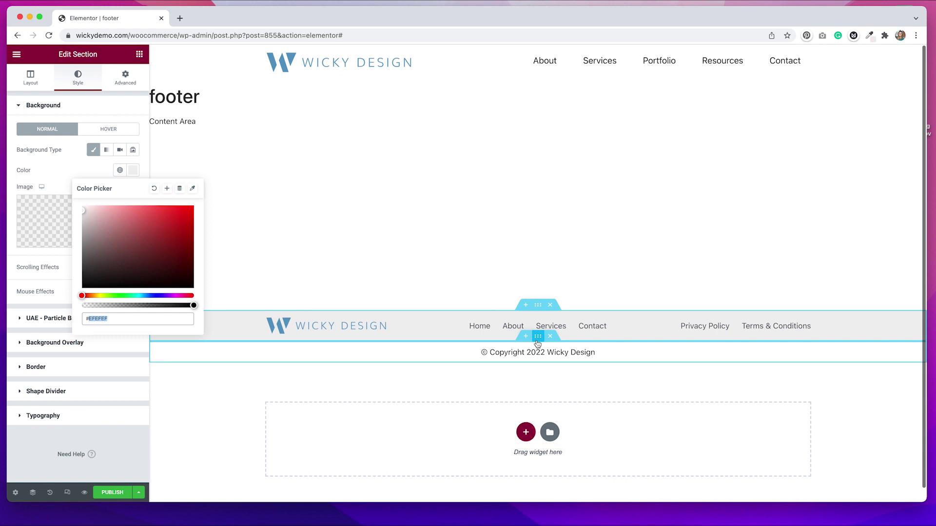
Set the copyright row's classic background colour to #EFEFEF as well
left_click(537, 341)
left_click(80, 77)
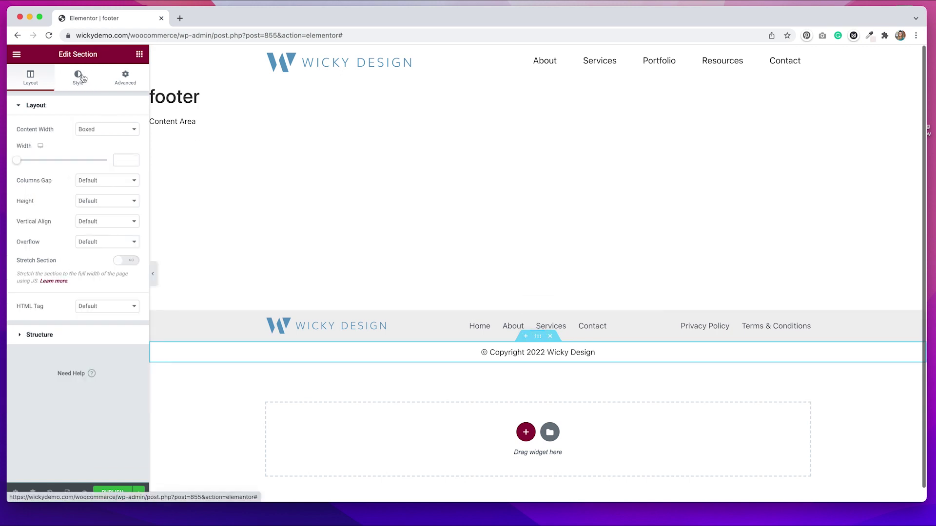
left_click(93, 149)
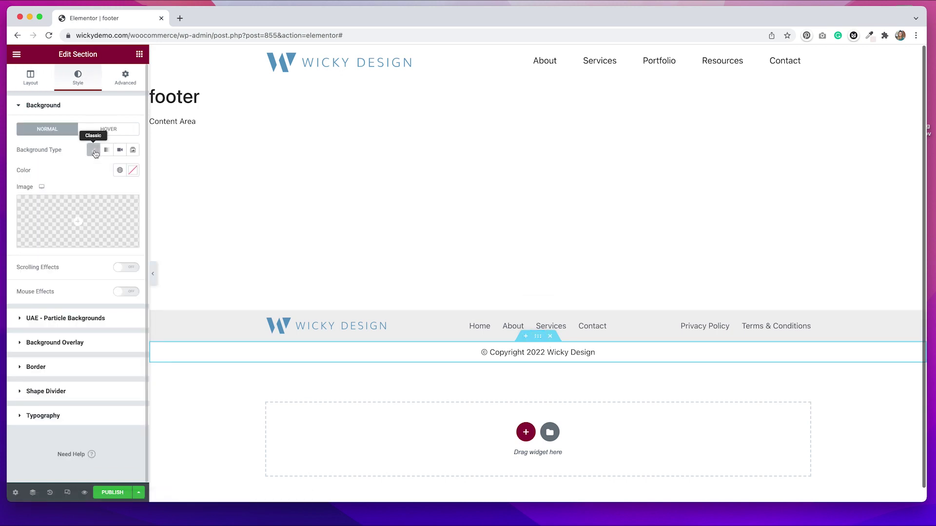
left_click(132, 171)
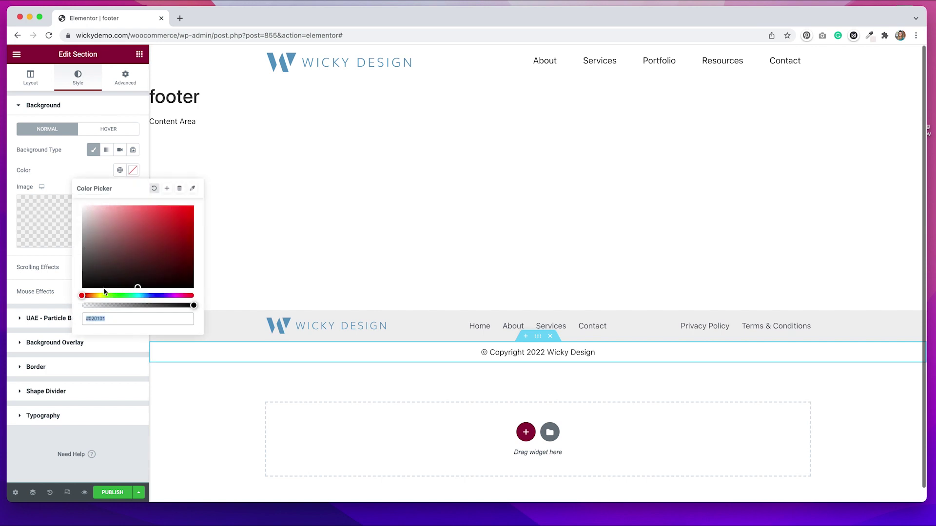
type("EFEFEF")
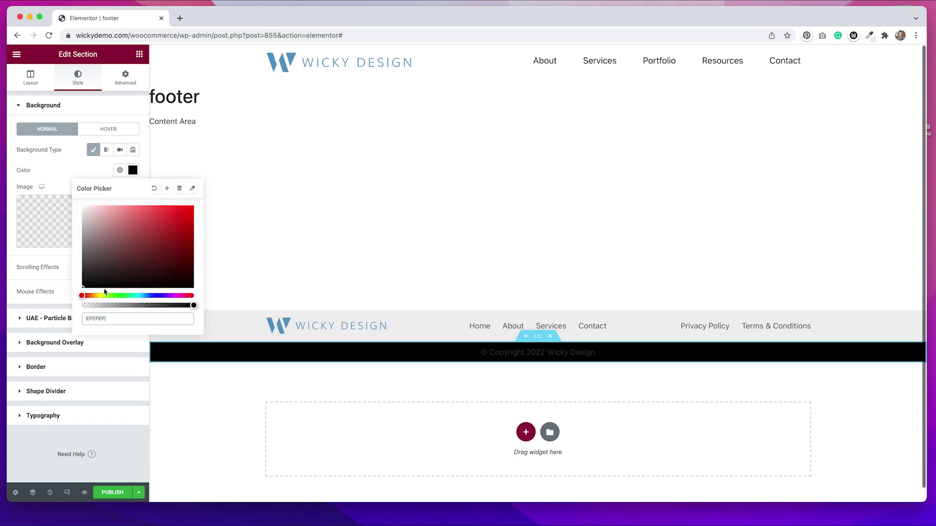
left_click(87, 318)
type("#")
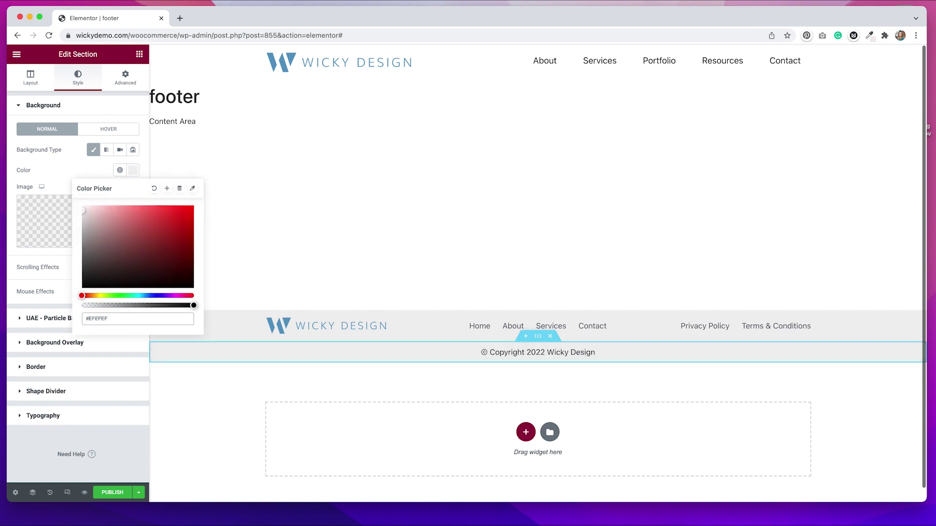
left_click(443, 273)
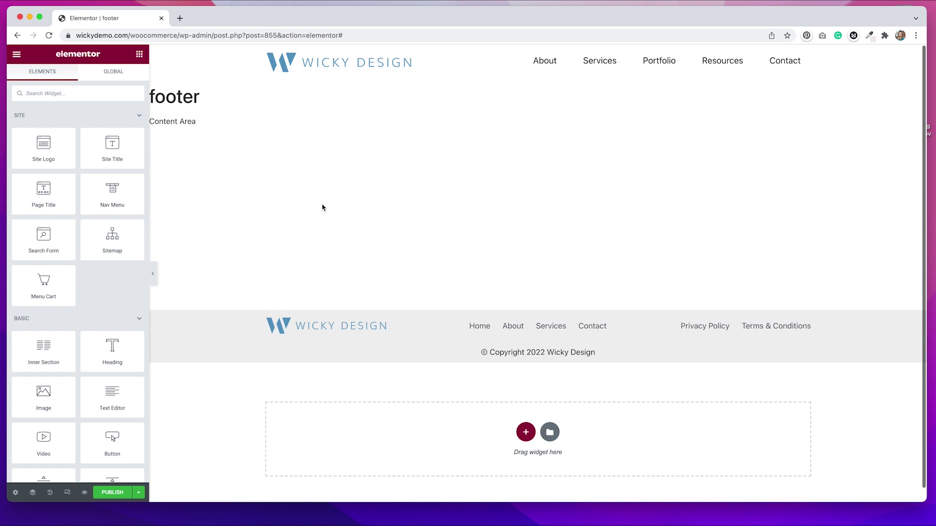
mouse_move(523, 307)
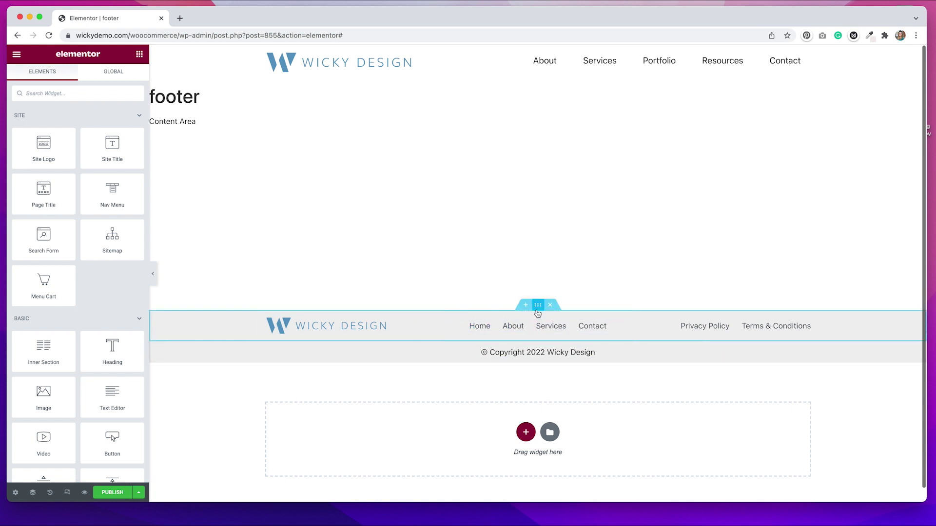
left_click(537, 305)
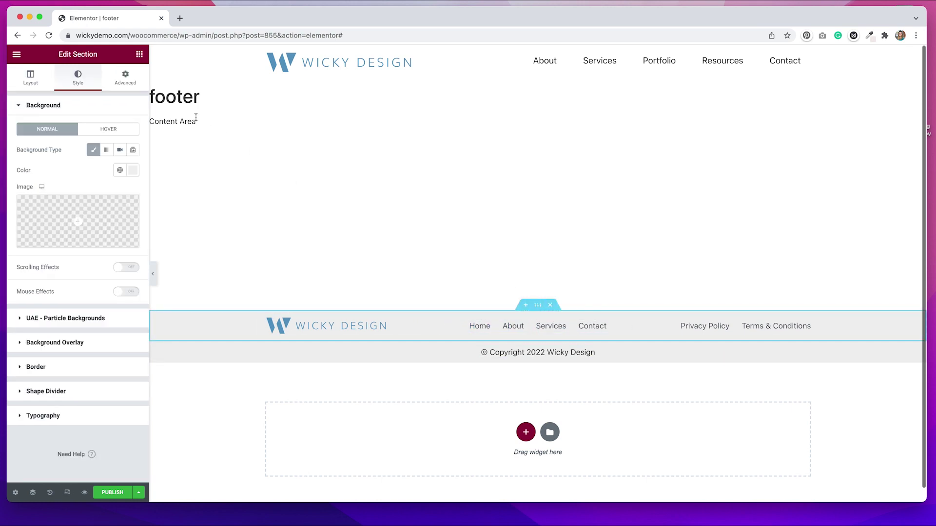
Unlink the logo row's padding and give it 20 px top padding
left_click(124, 85)
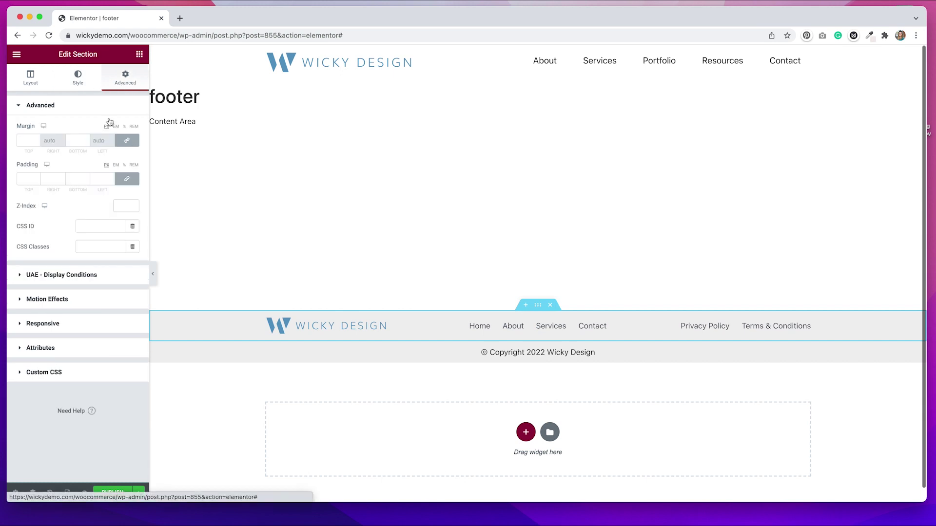
left_click(126, 180)
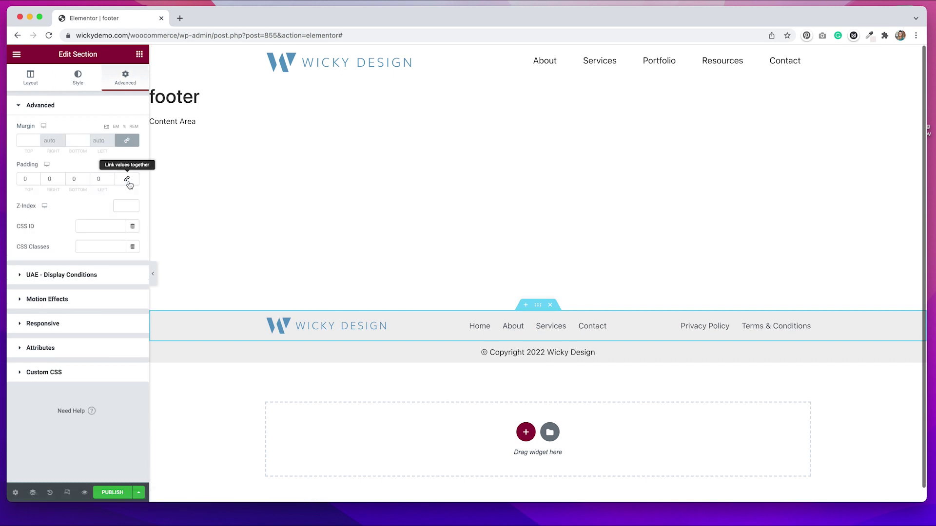
left_click(24, 179)
type("20")
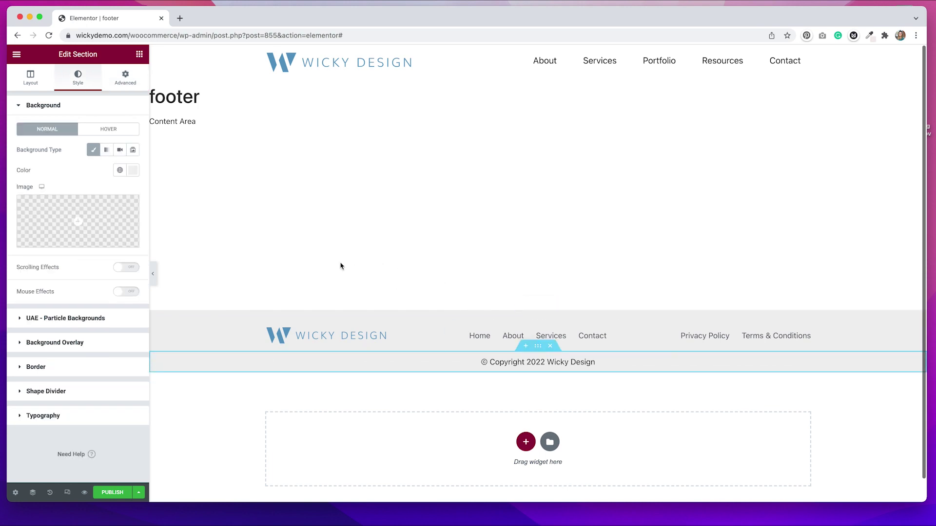
Unlink the copyright row's padding and give it 20 px bottom padding
left_click(126, 78)
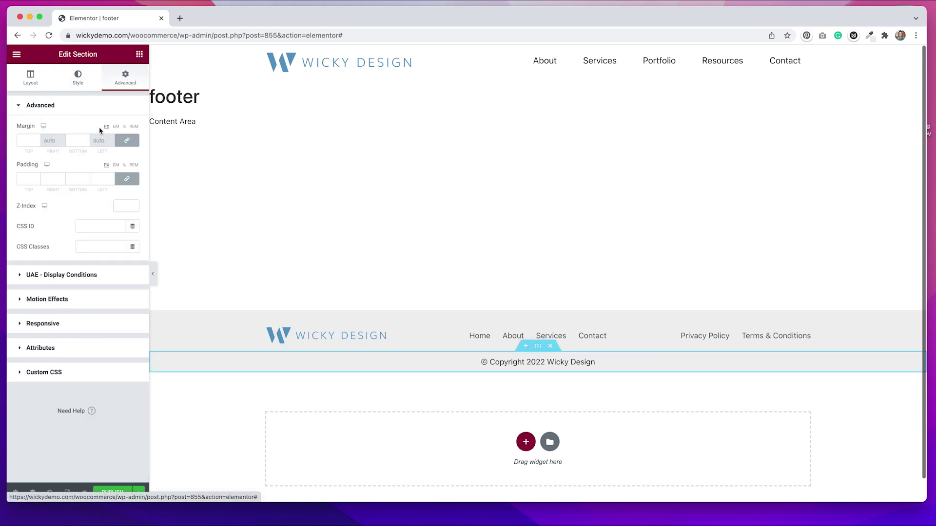
left_click(125, 180)
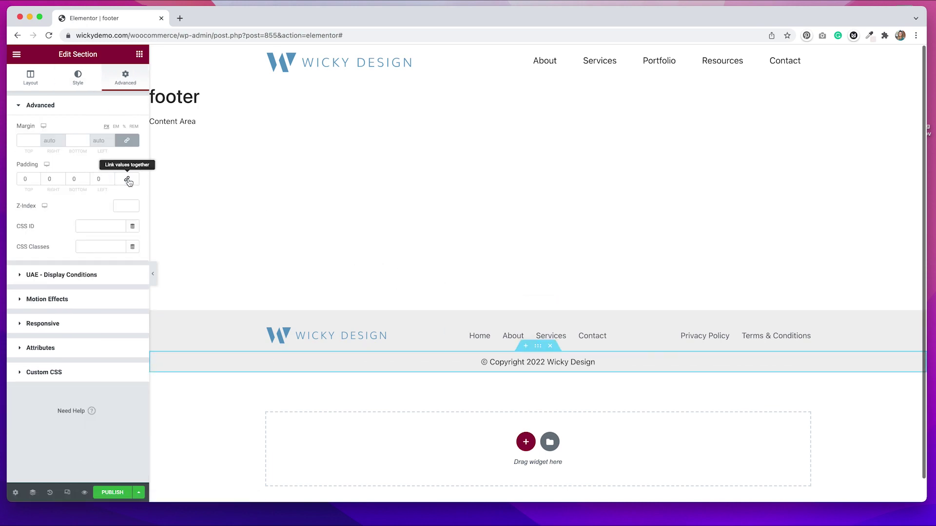
double_click(74, 179)
type("20")
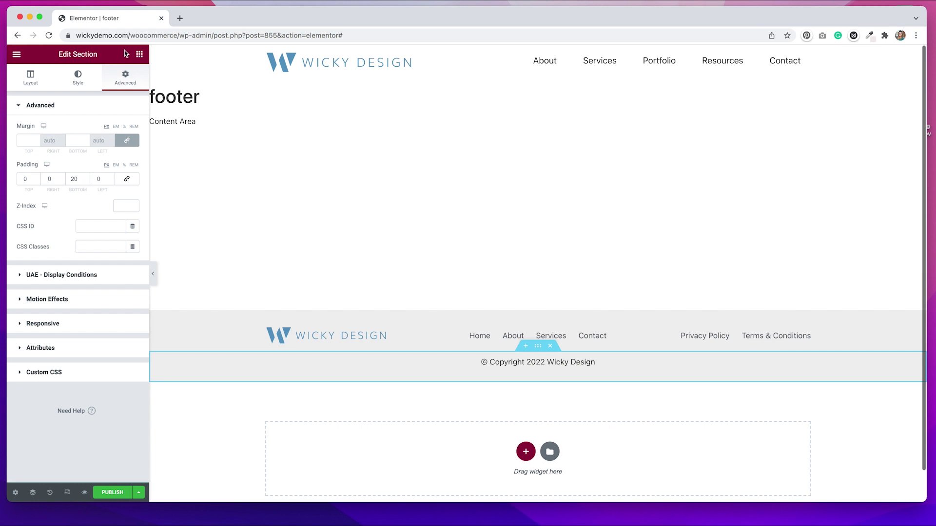
Select the Privacy/Terms policy-links column and switch on responsive device preview
left_click(140, 55)
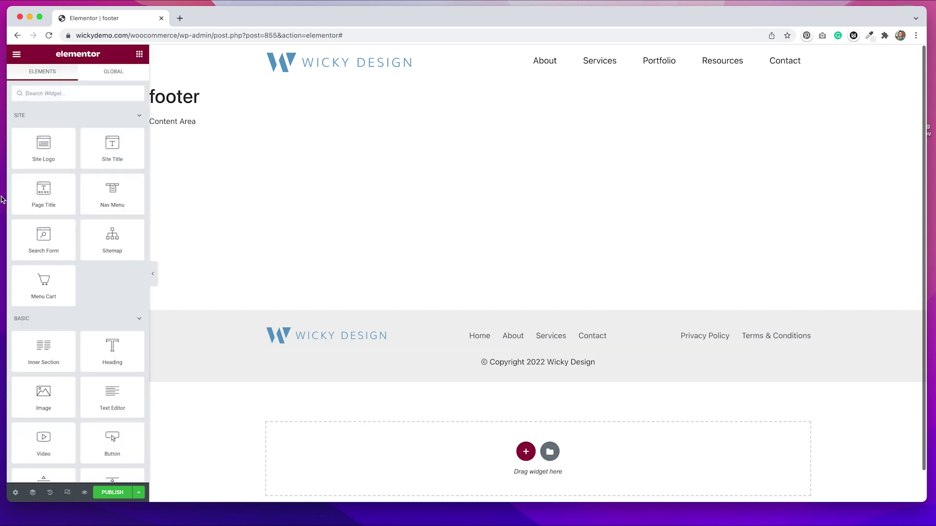
scroll(37, 402, "down", 15)
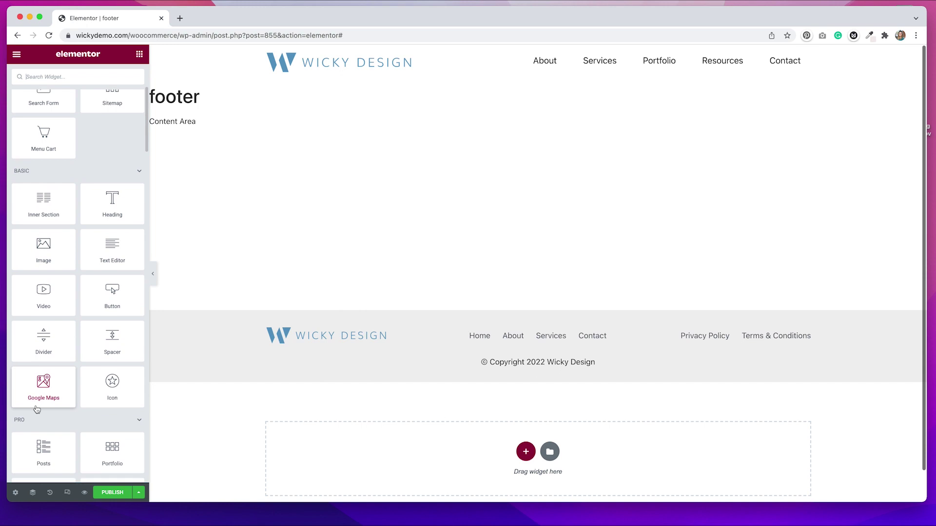
scroll(36, 406, "up", 15)
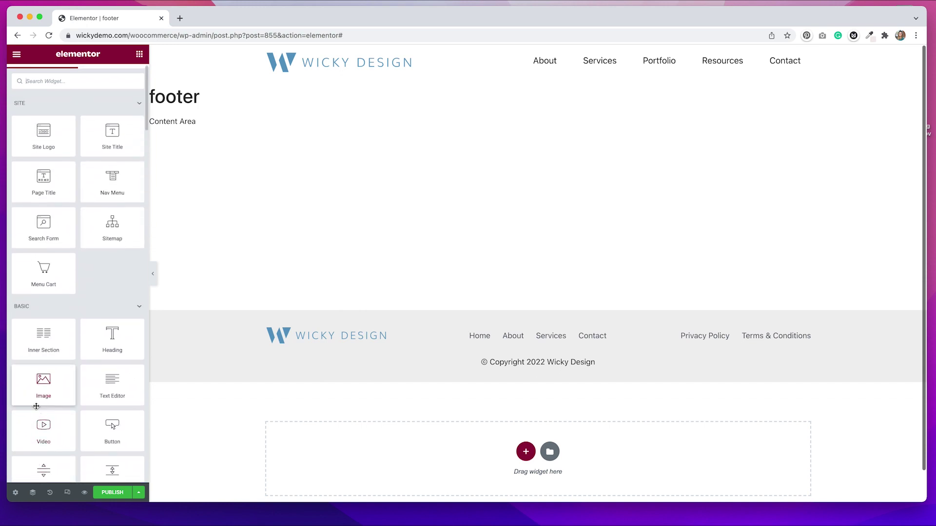
left_click_drag(36, 406, 245, 468)
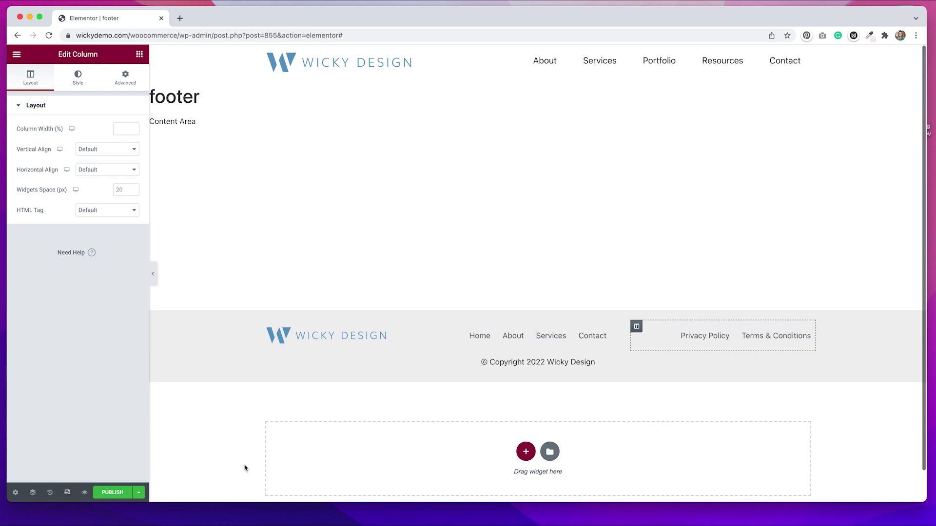
left_click(67, 492)
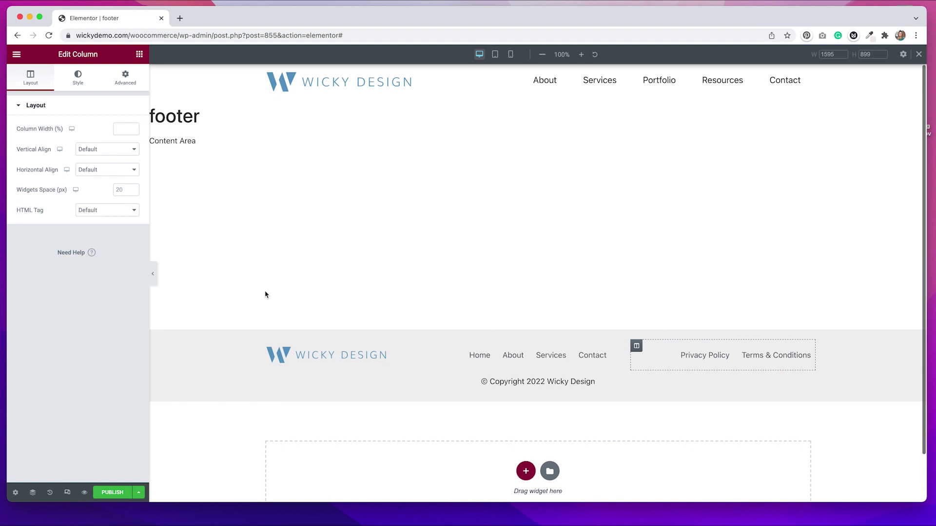
On tablet, set the logo column width to 100 and the menu and policy columns to 50
left_click(495, 57)
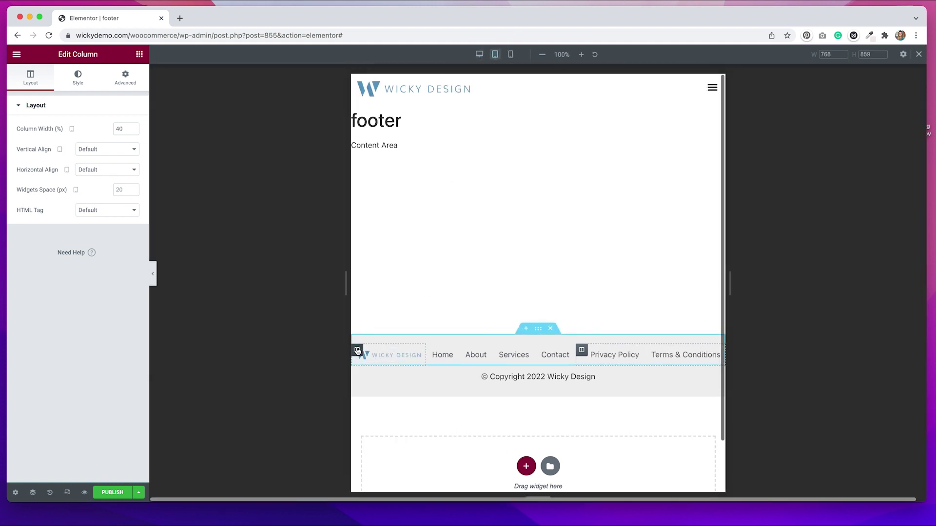
left_click(358, 350)
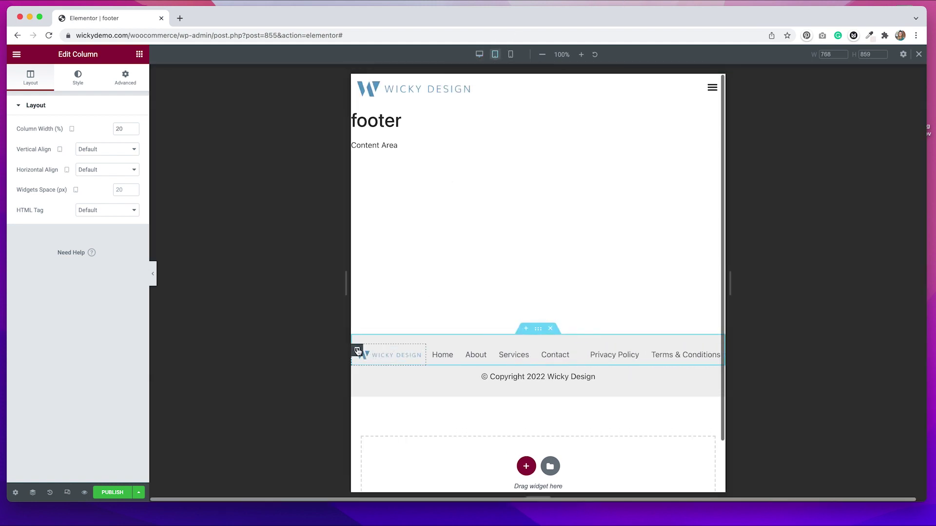
double_click(121, 129)
type("100")
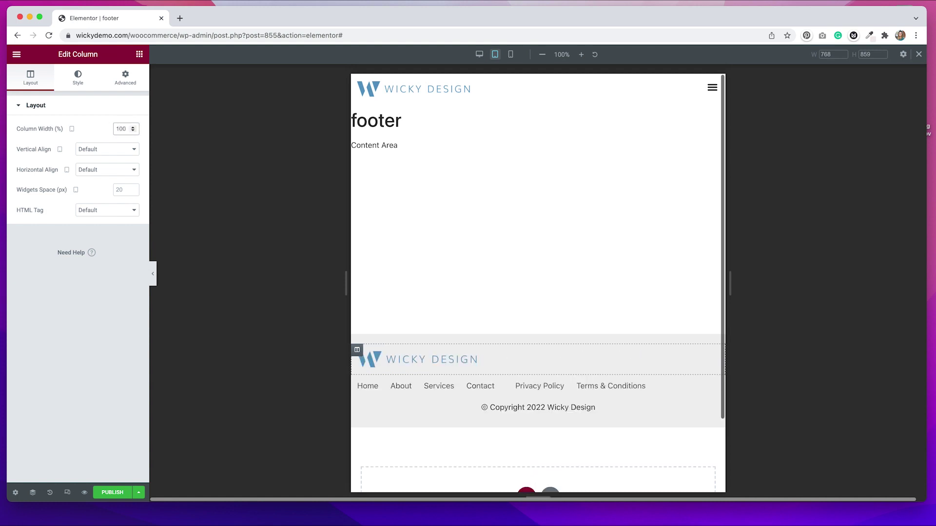
left_click(357, 381)
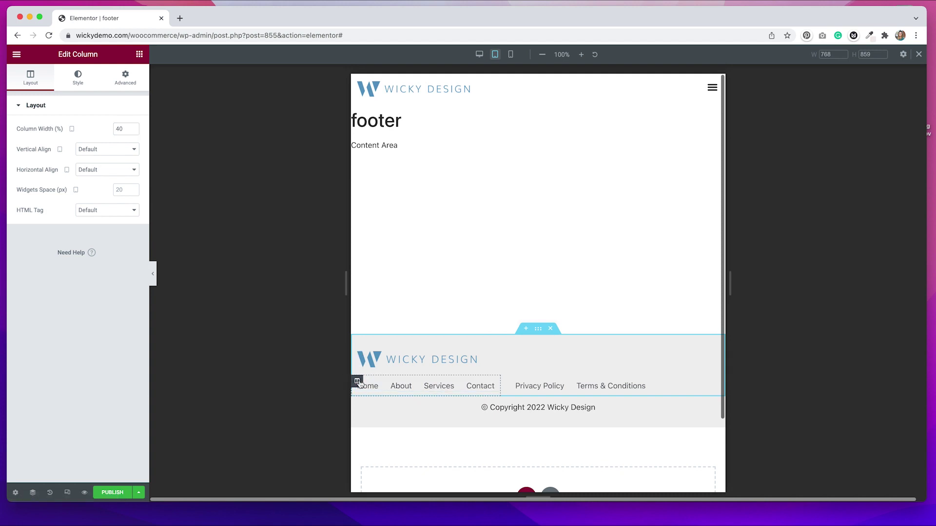
left_click(126, 128)
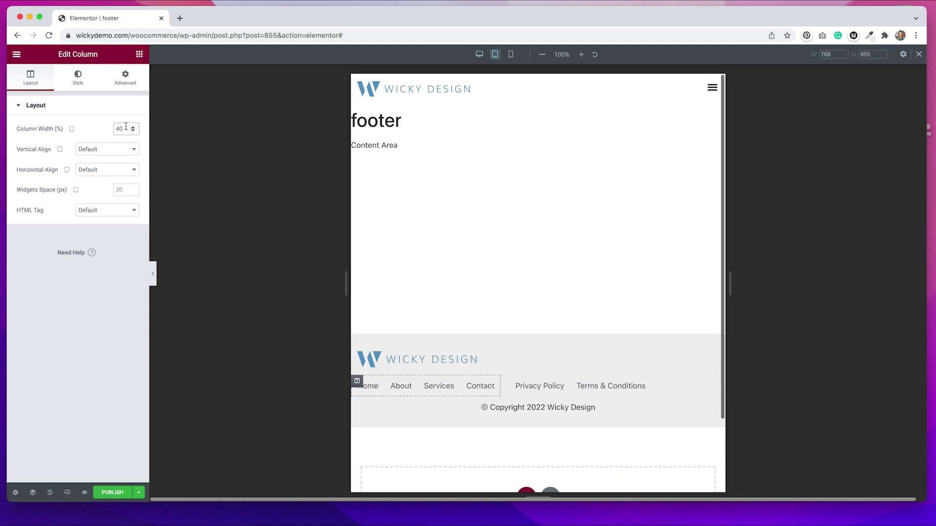
key("BackSpace")
key("BackSpace")
type("50")
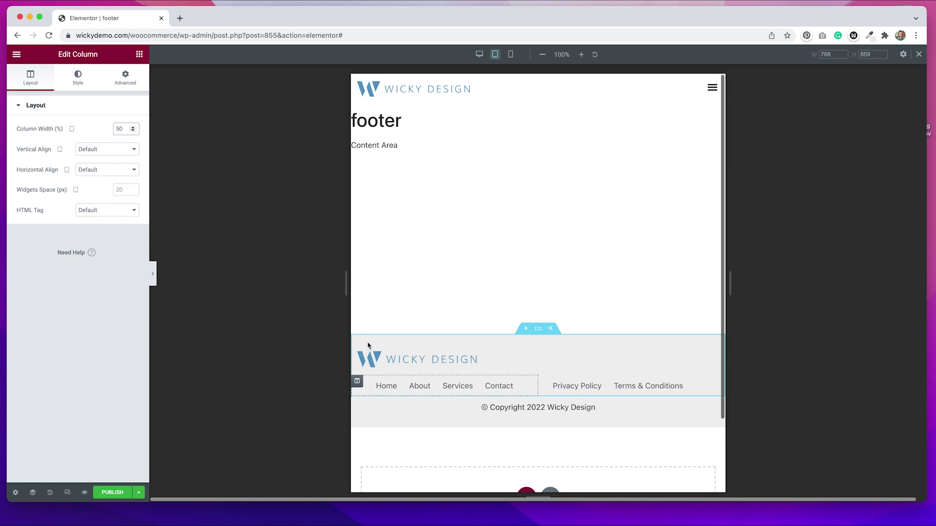
left_click(544, 381)
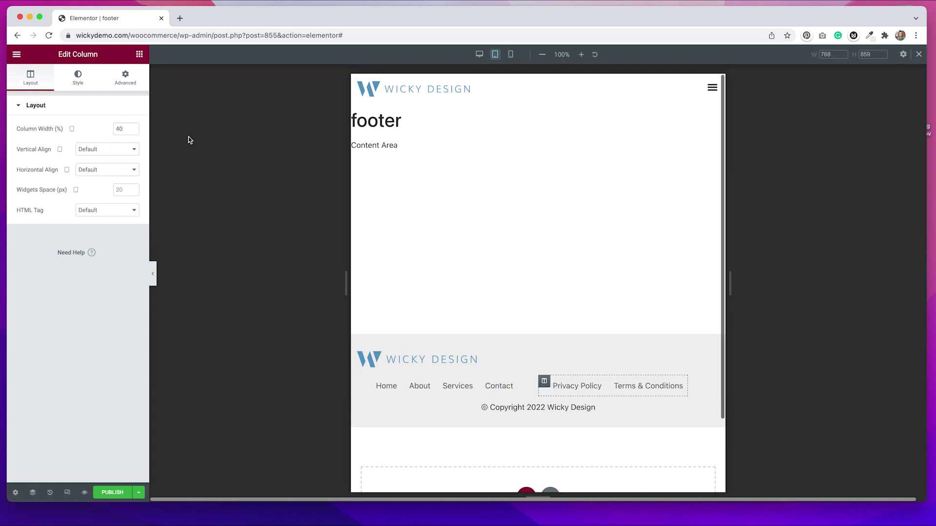
left_click(122, 128)
key("BackSpace")
key("BackSpace")
type("50")
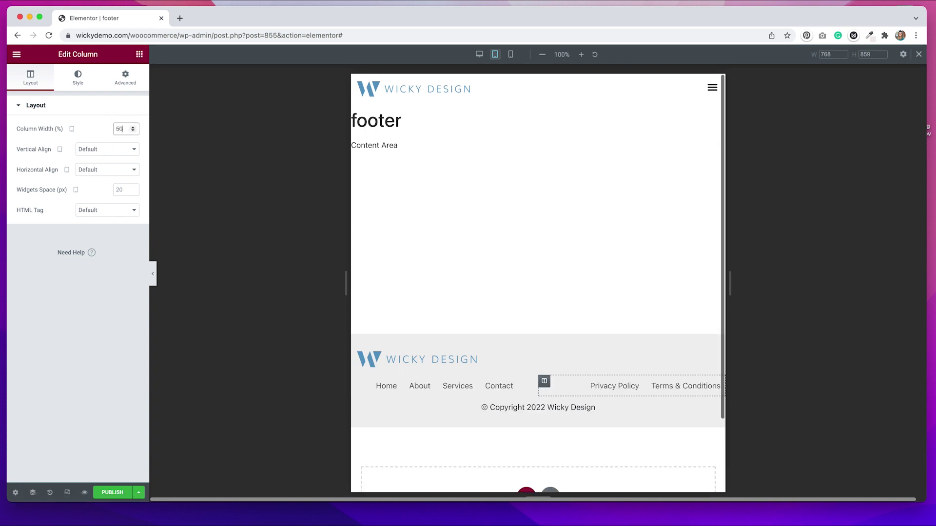
Center the footer logo and left-align the policy links on tablet
left_click(412, 362)
left_click(120, 181)
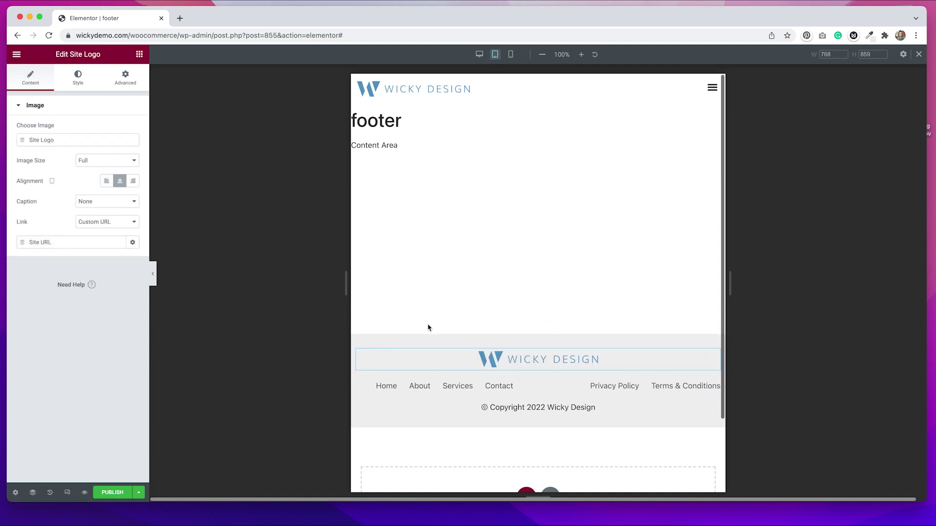
left_click(610, 388)
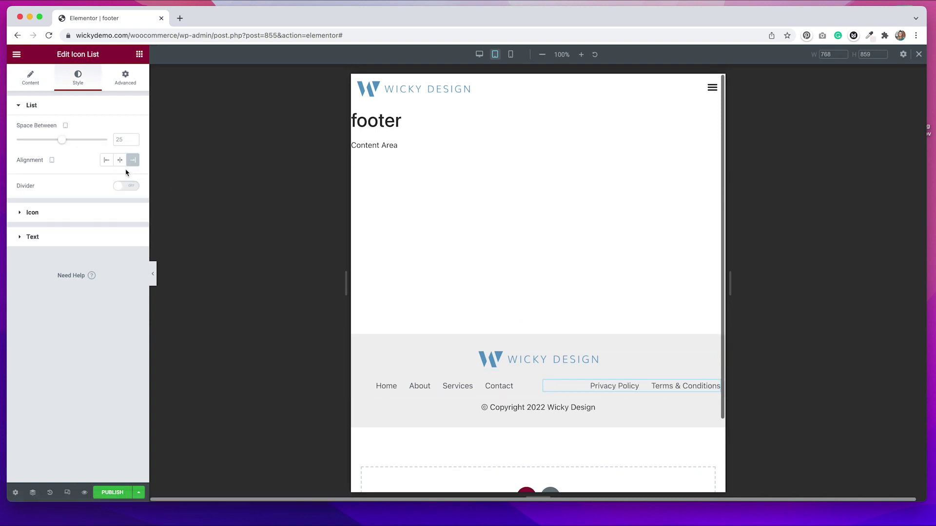
left_click(106, 161)
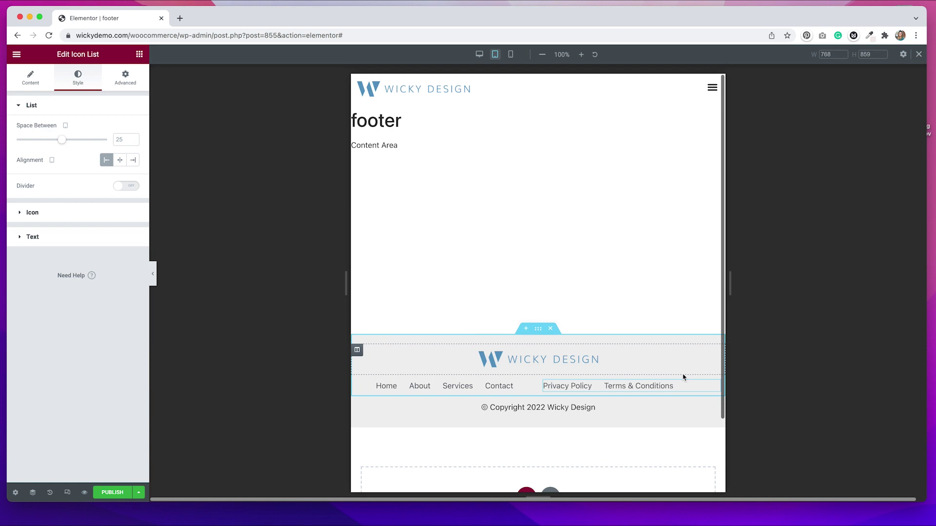
Center the Privacy Policy and Terms & Conditions links on mobile, then return to desktop view
left_click(512, 57)
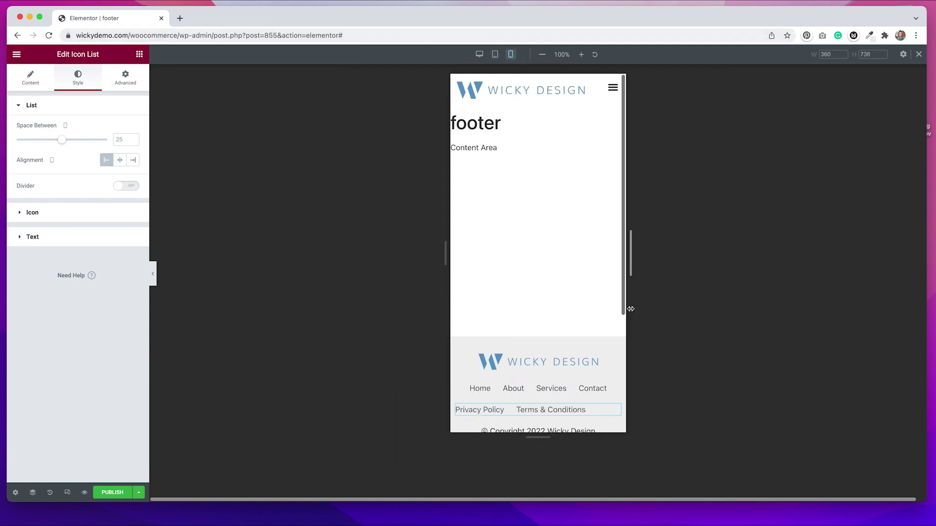
scroll(573, 358, "down", 2)
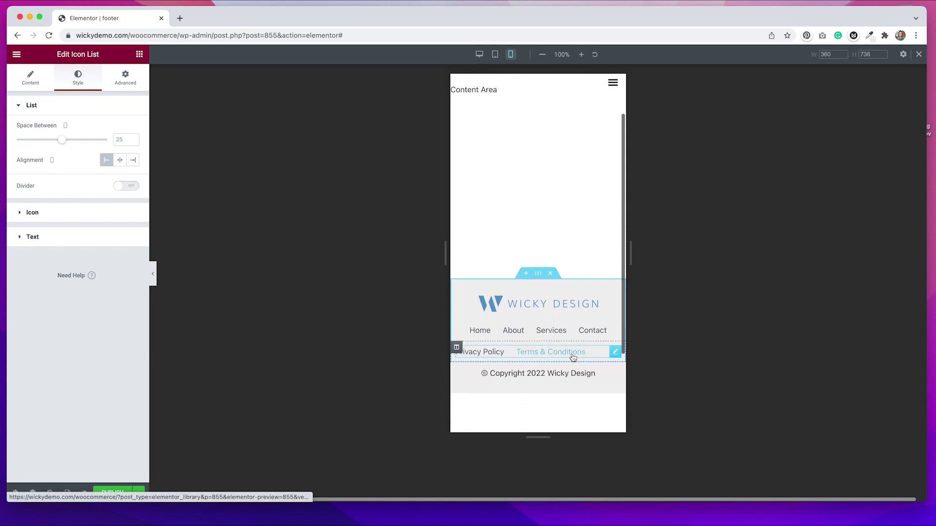
left_click(599, 355)
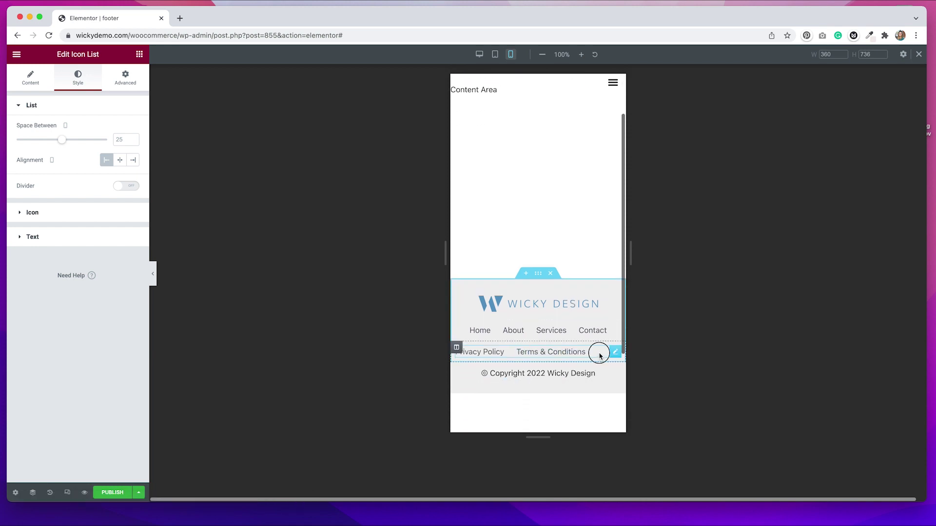
left_click(120, 163)
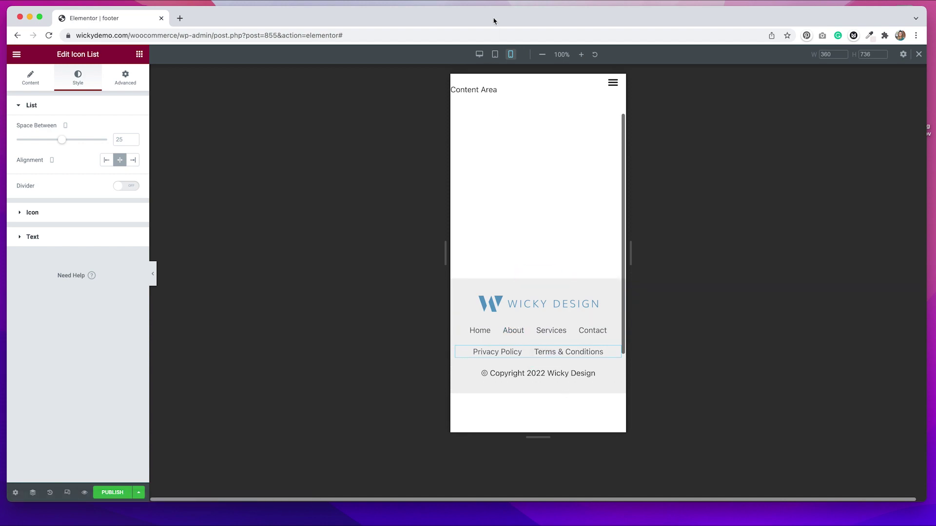
left_click(495, 55)
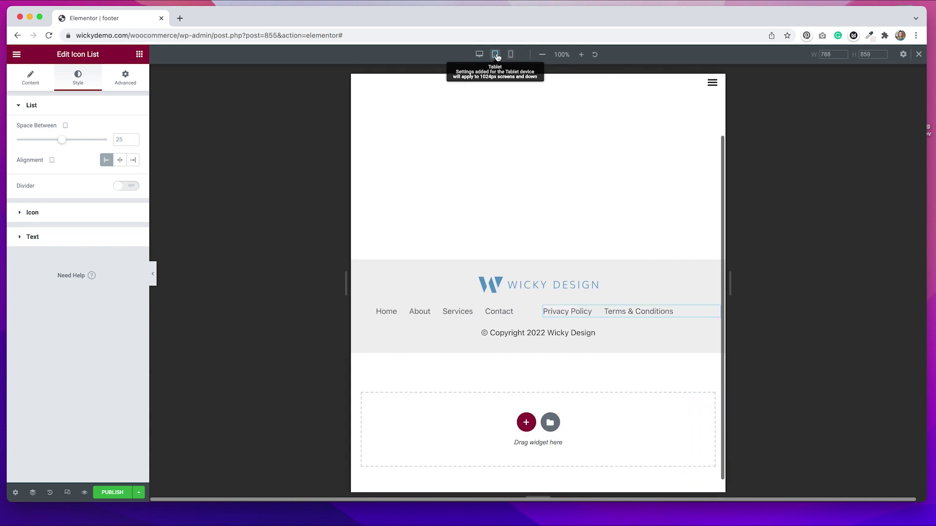
left_click(479, 55)
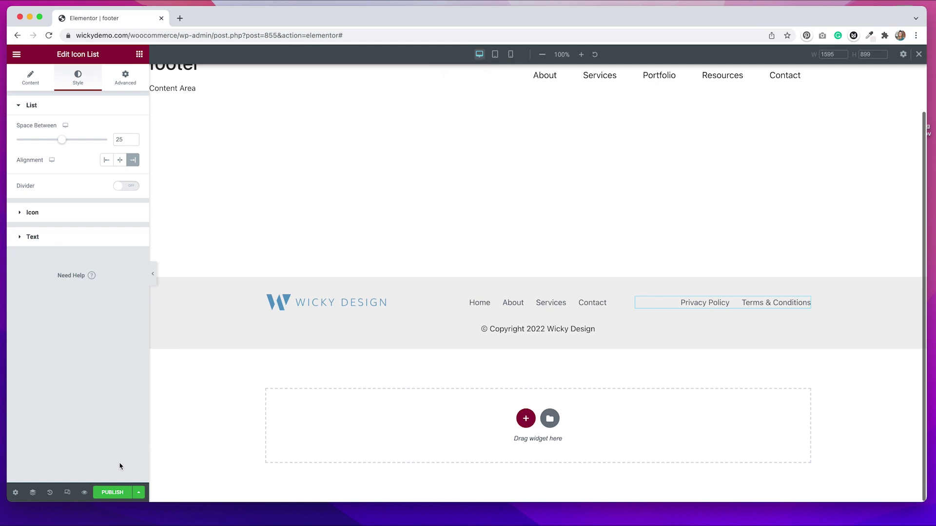
Publish the footer template with an Include > Entire Site display condition
left_click(110, 493)
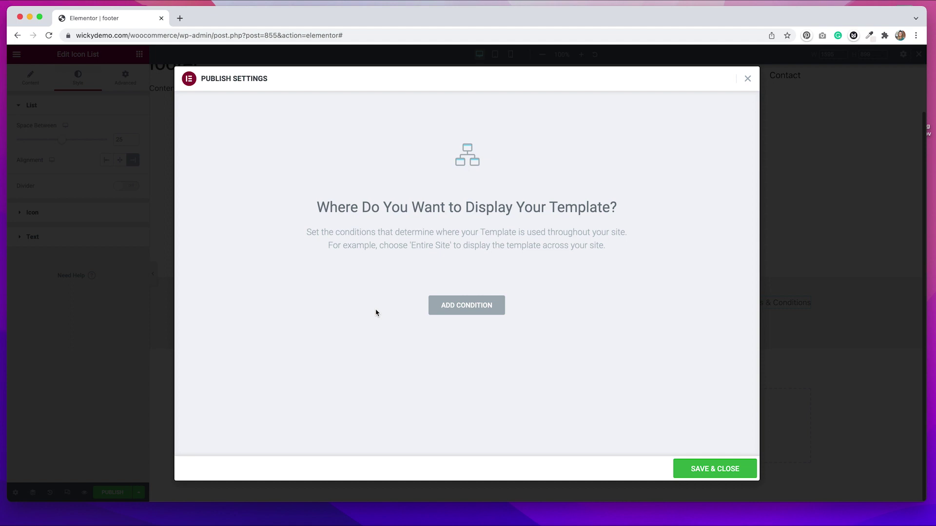
left_click(463, 312)
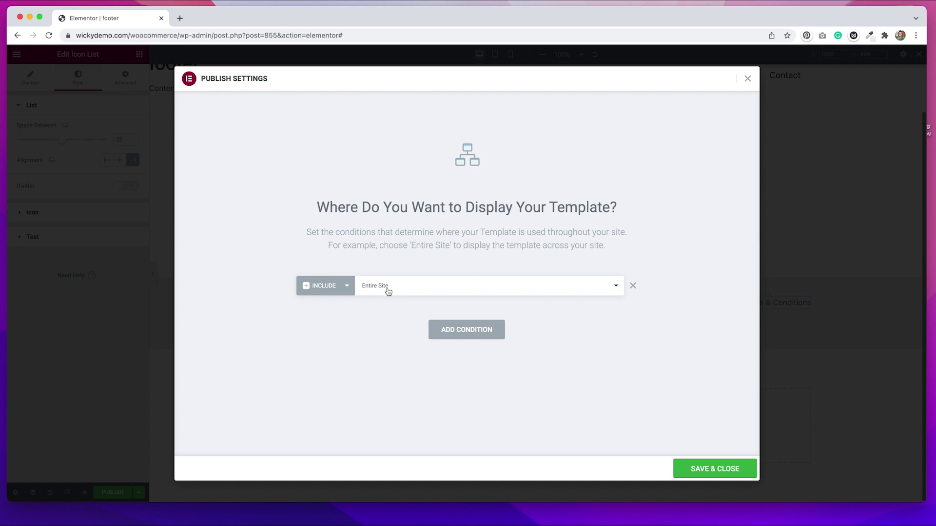
left_click(407, 290)
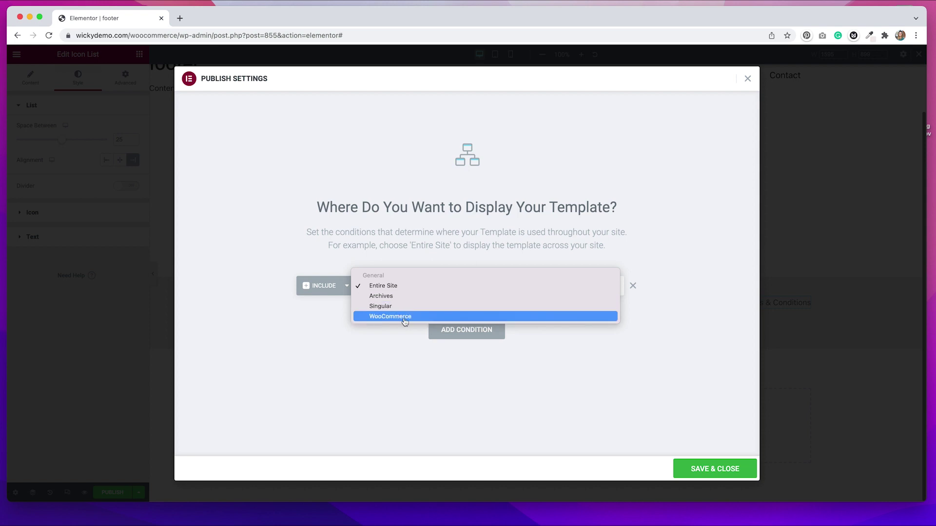
left_click(332, 369)
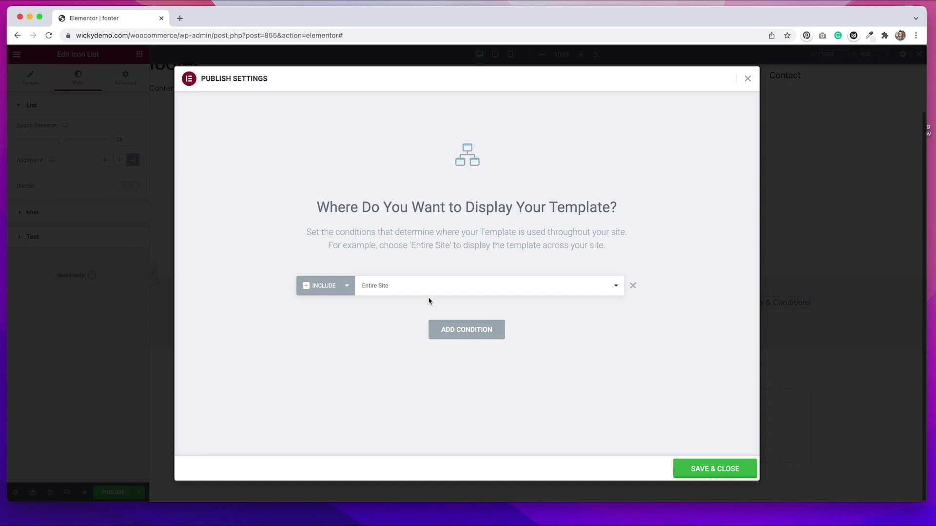
left_click(724, 469)
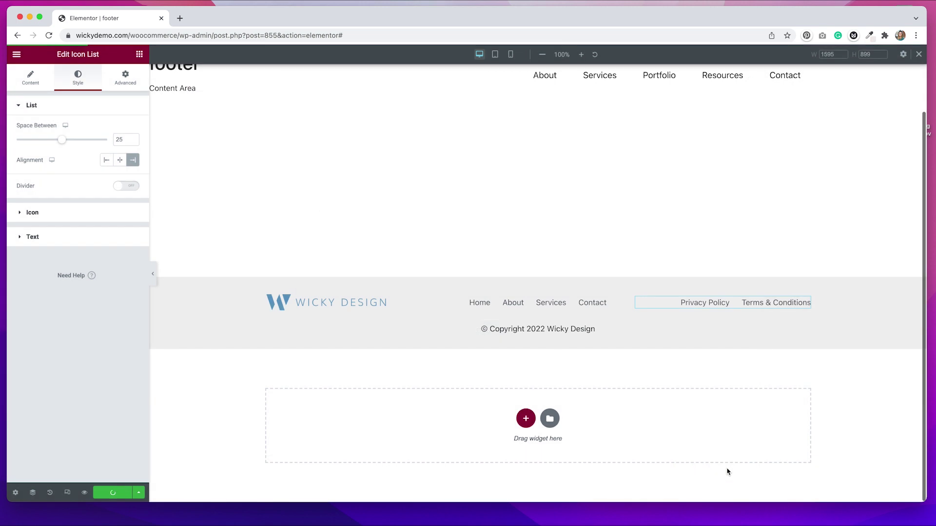